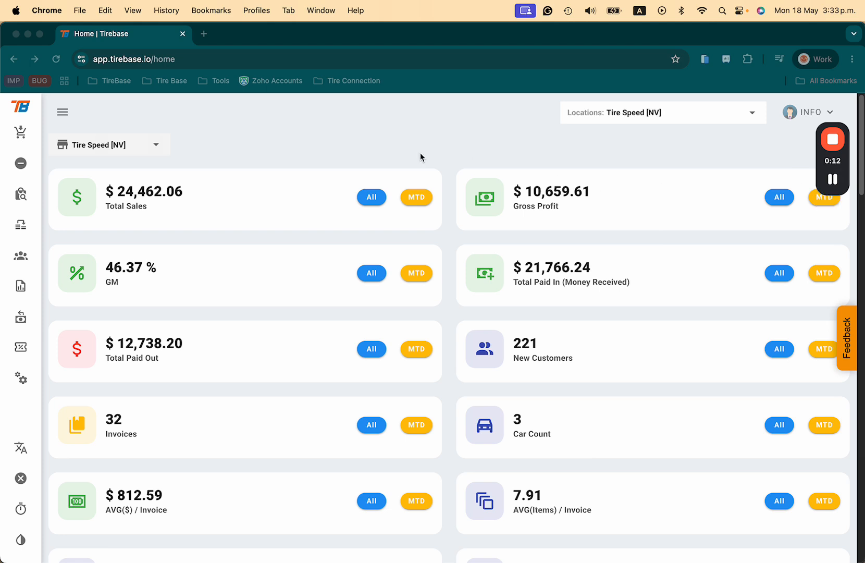
# Open the Work Orders page from the expanded navigation menu.
pyautogui.click(394, 143)
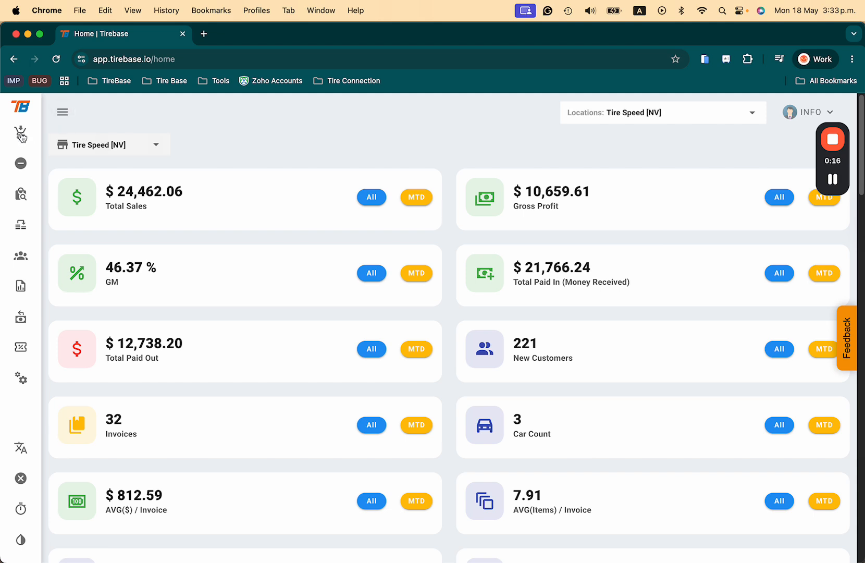
pyautogui.click(63, 112)
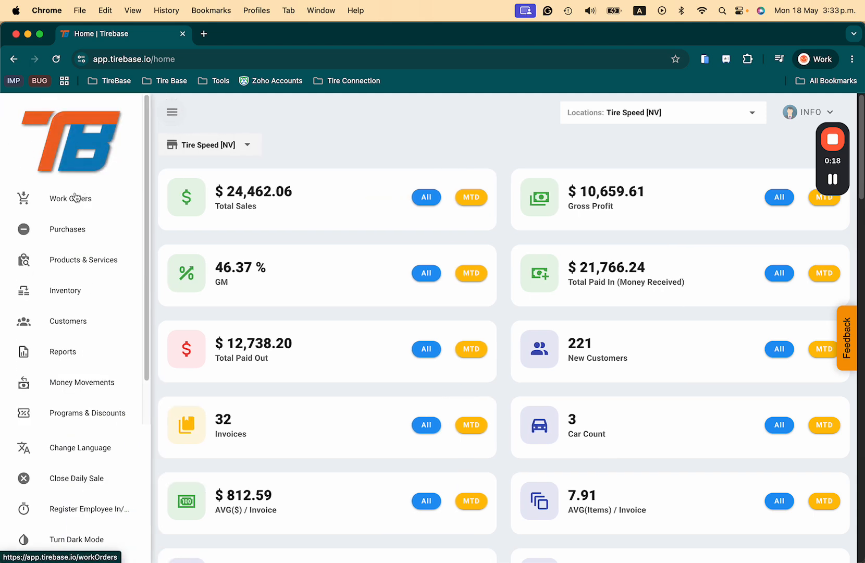
pyautogui.click(77, 202)
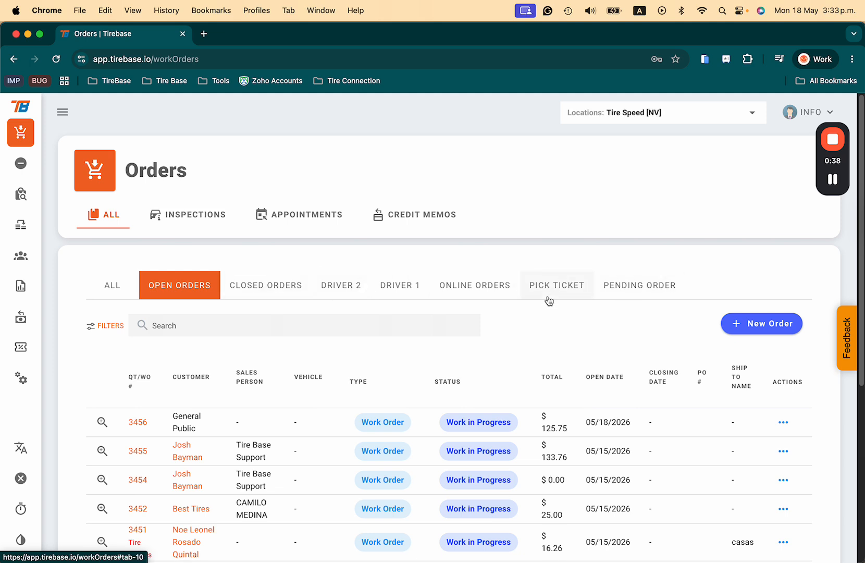
# Look through the Closed Orders, Driver 1 and Online Orders views, and return to the view of all orders.
pyautogui.click(282, 294)
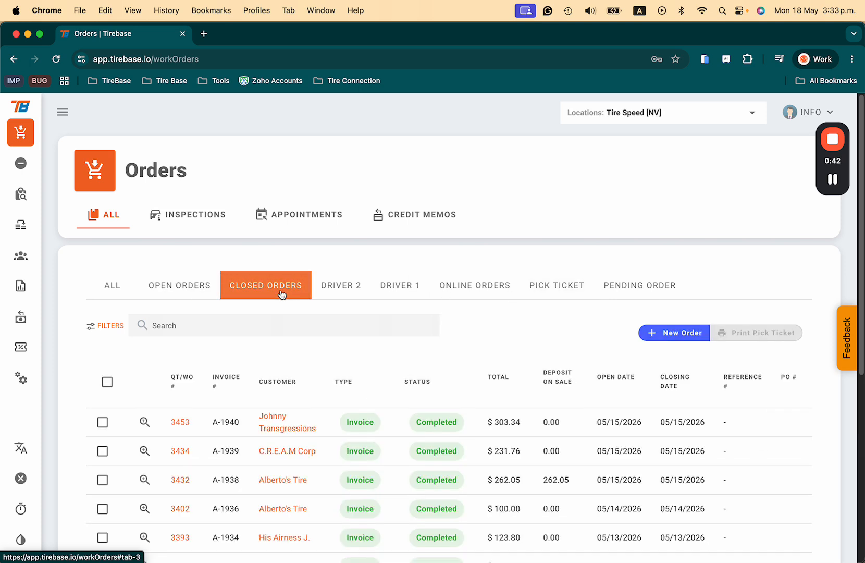
pyautogui.click(407, 293)
pyautogui.click(469, 291)
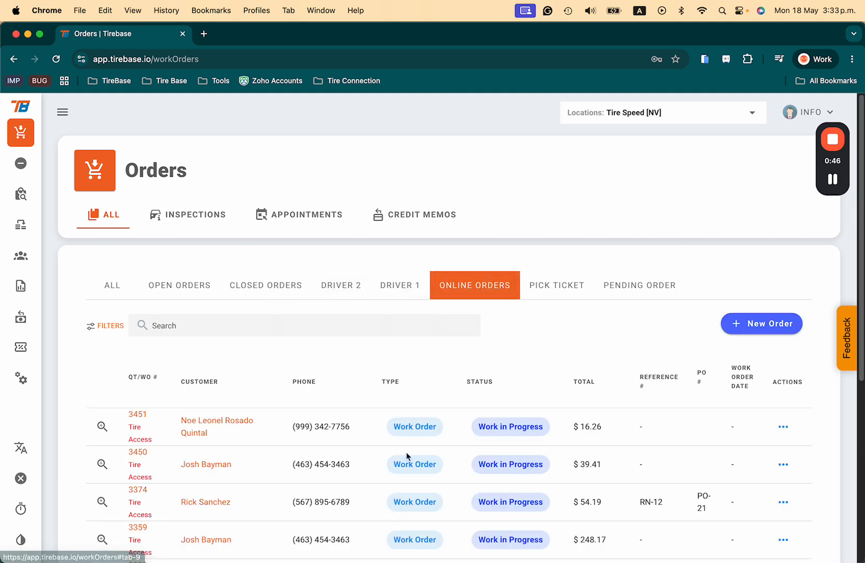
pyautogui.click(119, 288)
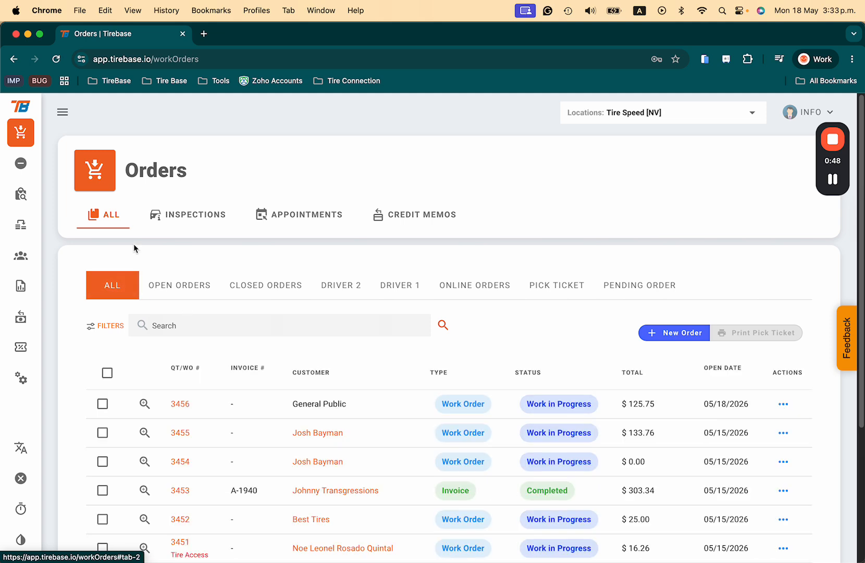
# Open Settings in a separate browser tab and display the list of filter views for orders.
pyautogui.rightClick(20, 378)
pyautogui.click(36, 384)
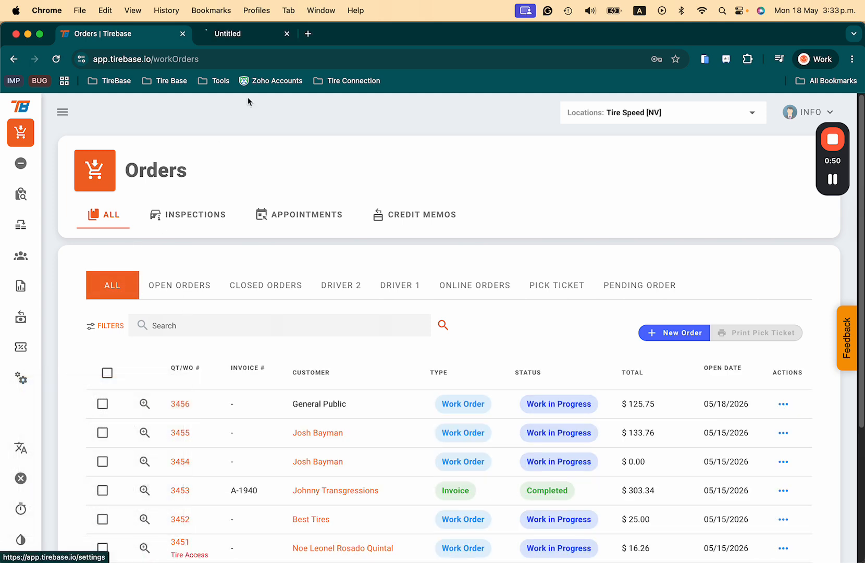
pyautogui.click(238, 33)
pyautogui.scroll(-3, 159, 432)
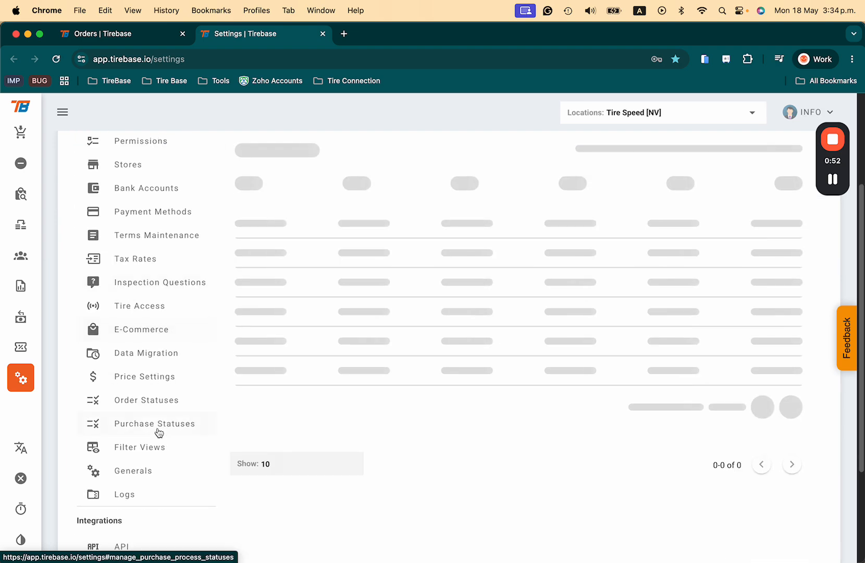
pyautogui.click(139, 447)
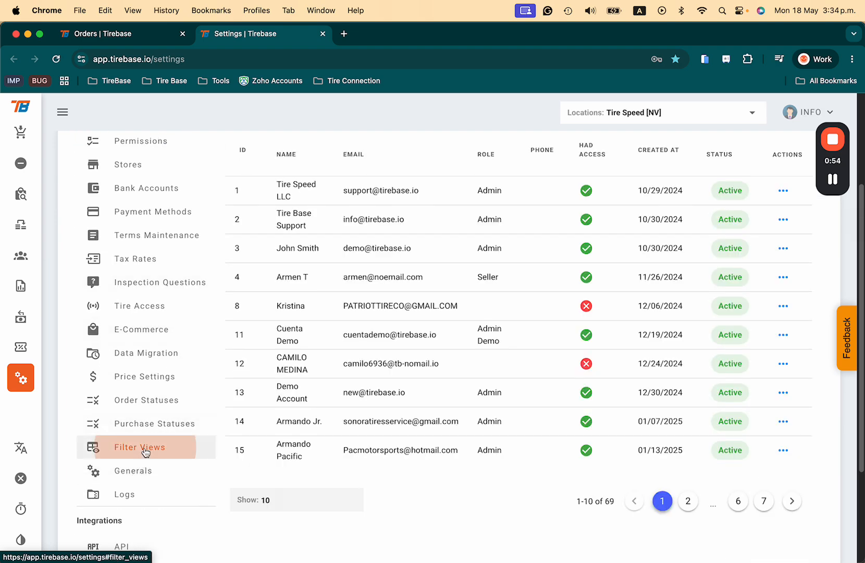
pyautogui.scroll(3, 380, 365)
pyautogui.scroll(-1, 381, 363)
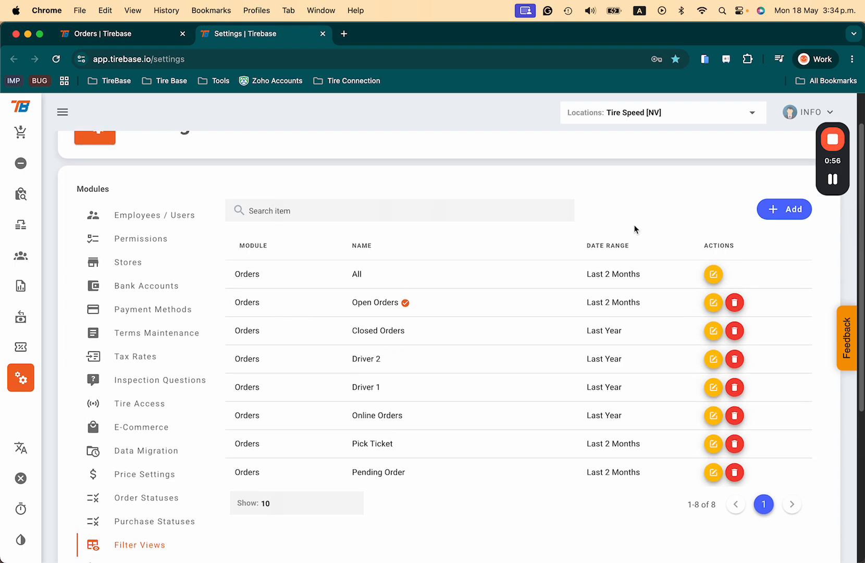
# Inspect the blank new filter view form, close it without saving, and return to Orders with the Settings page closed.
pyautogui.click(776, 216)
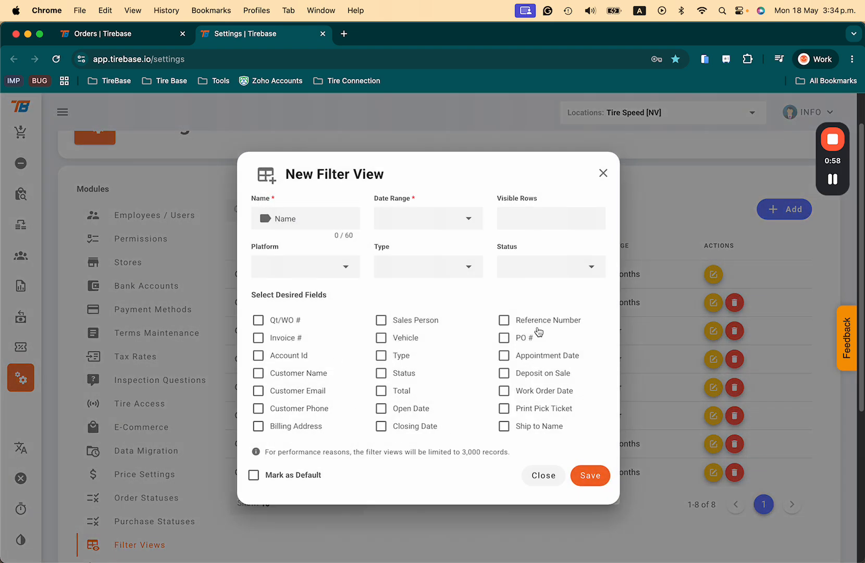
pyautogui.click(544, 472)
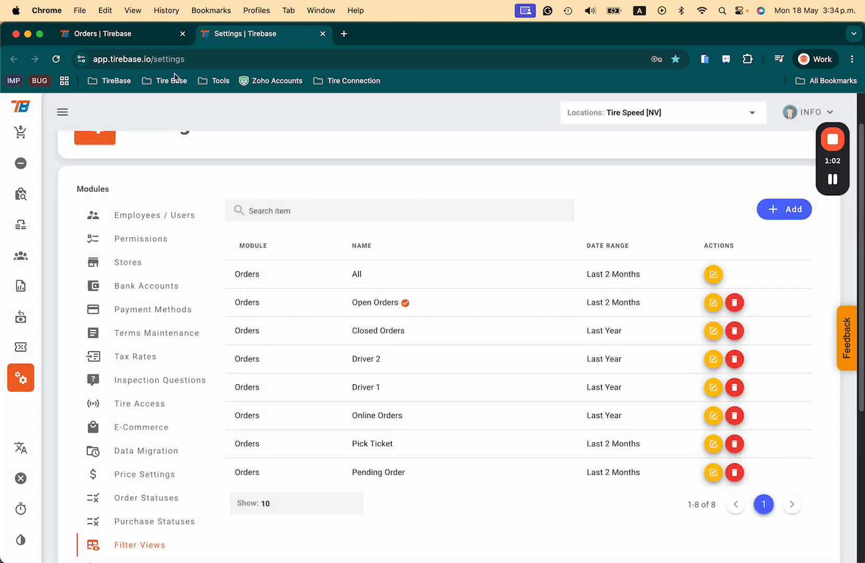
pyautogui.click(143, 39)
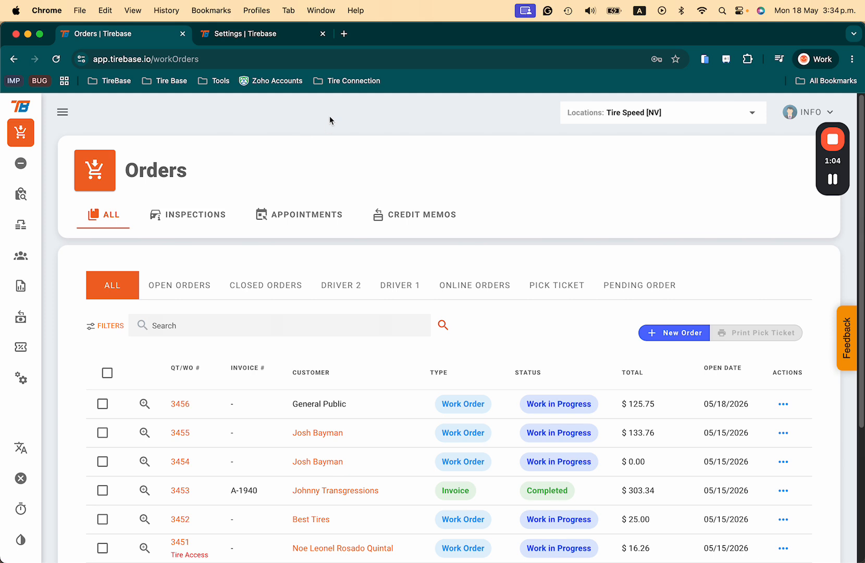
pyautogui.click(322, 33)
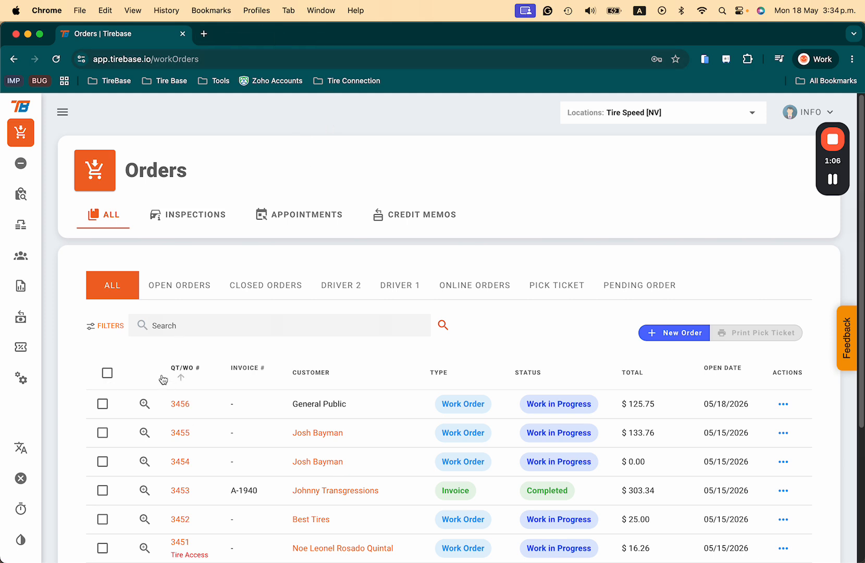
# Select the first, third, fourth and sixth orders, extend the selection to all listed orders, and clear it.
pyautogui.scroll(-3, 214, 408)
pyautogui.scroll(-2, 214, 408)
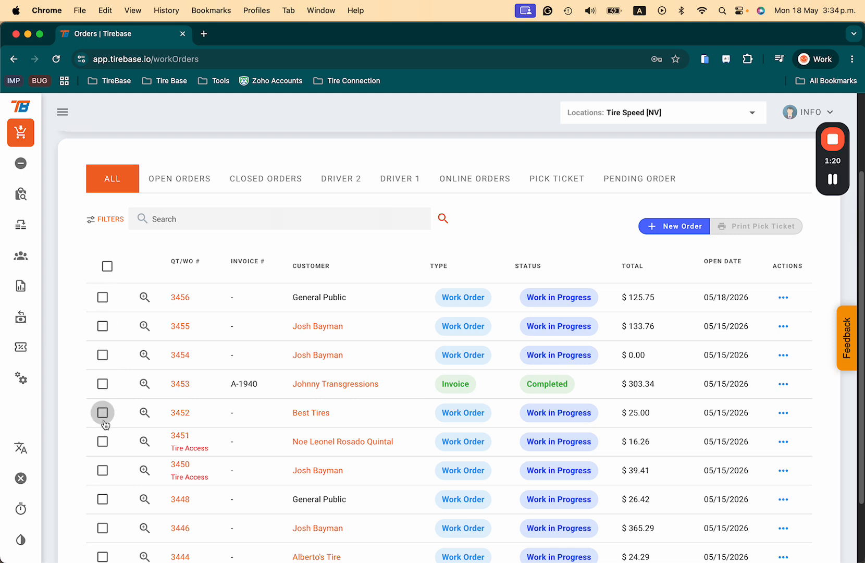
pyautogui.click(103, 297)
pyautogui.click(102, 354)
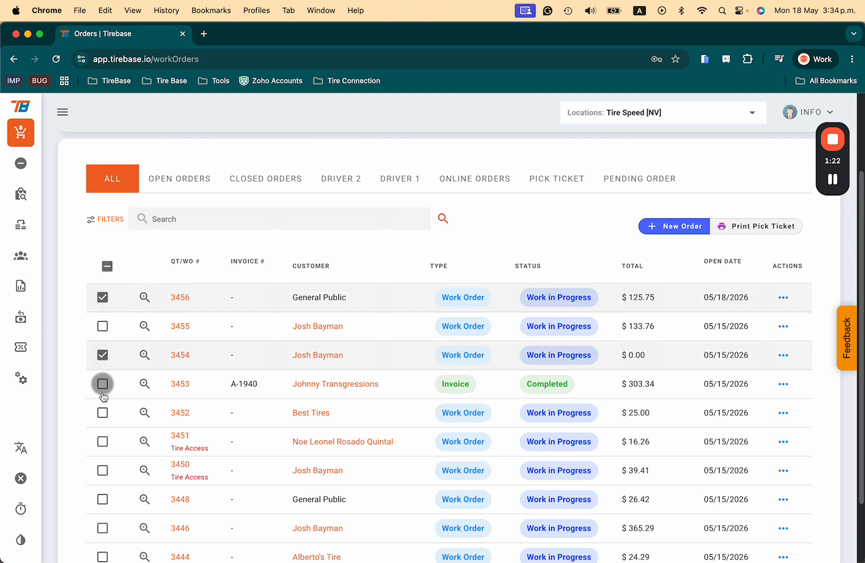
pyautogui.click(102, 383)
pyautogui.click(103, 441)
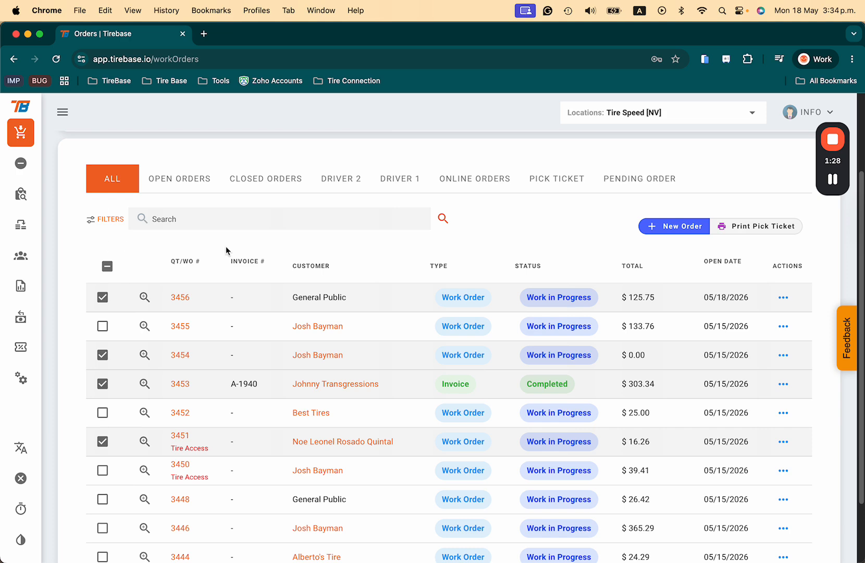
pyautogui.click(107, 266)
pyautogui.click(107, 266)
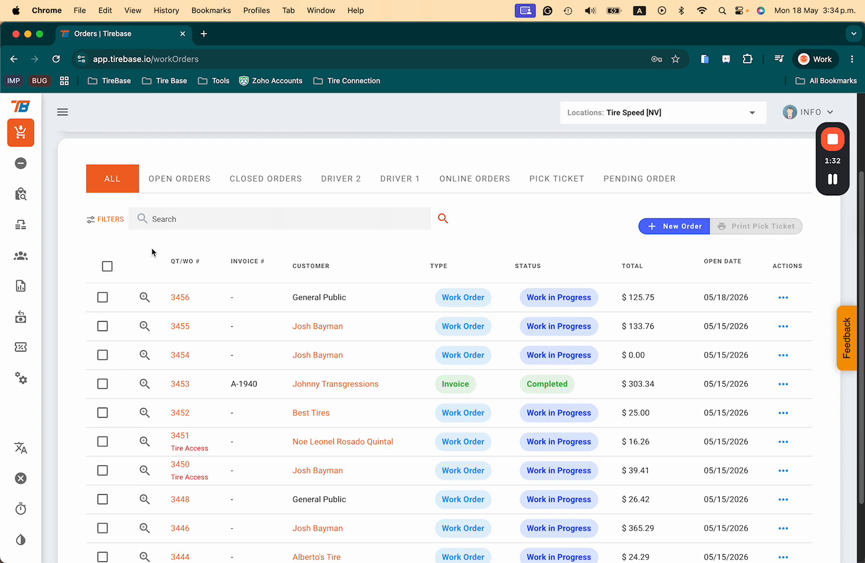
# Open the quick view of the first General Public work order and review its line items and totals.
pyautogui.click(145, 298)
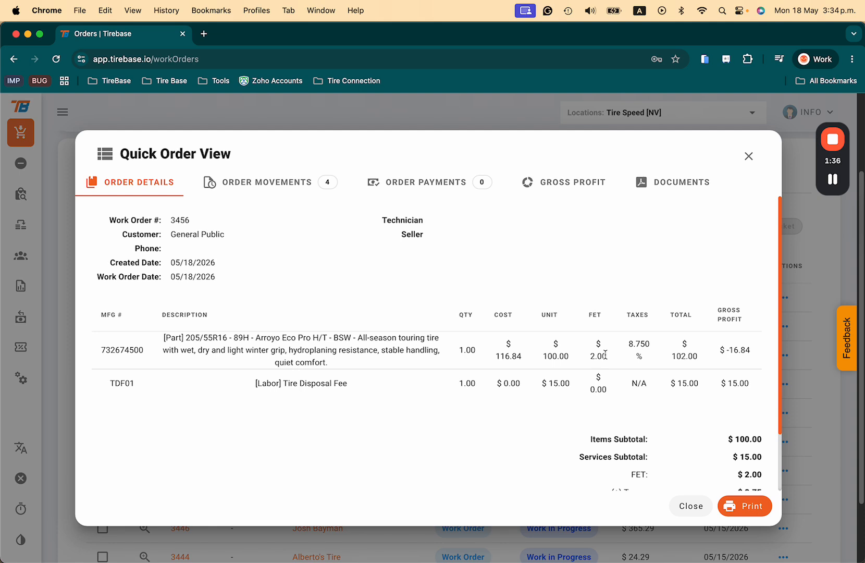
pyautogui.scroll(-3, 604, 354)
pyautogui.scroll(3, 604, 355)
pyautogui.scroll(-2, 524, 347)
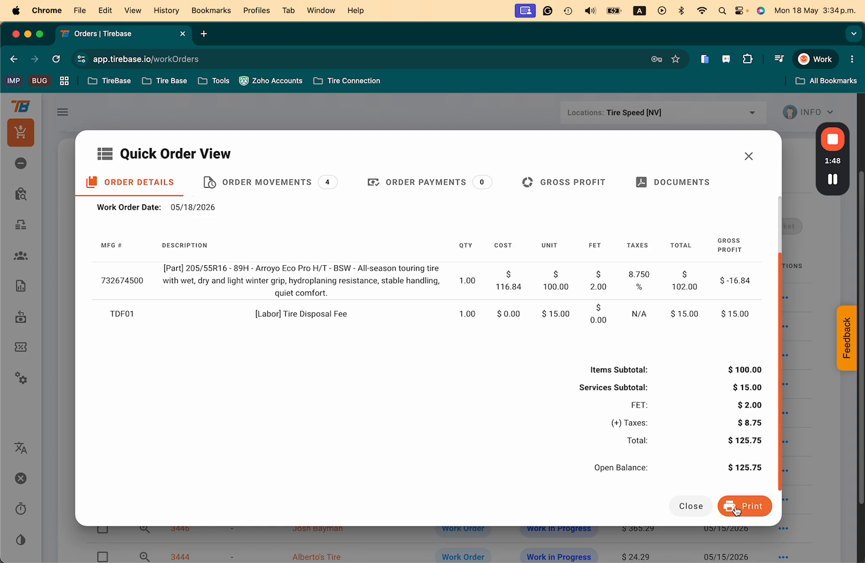
pyautogui.scroll(2, 404, 365)
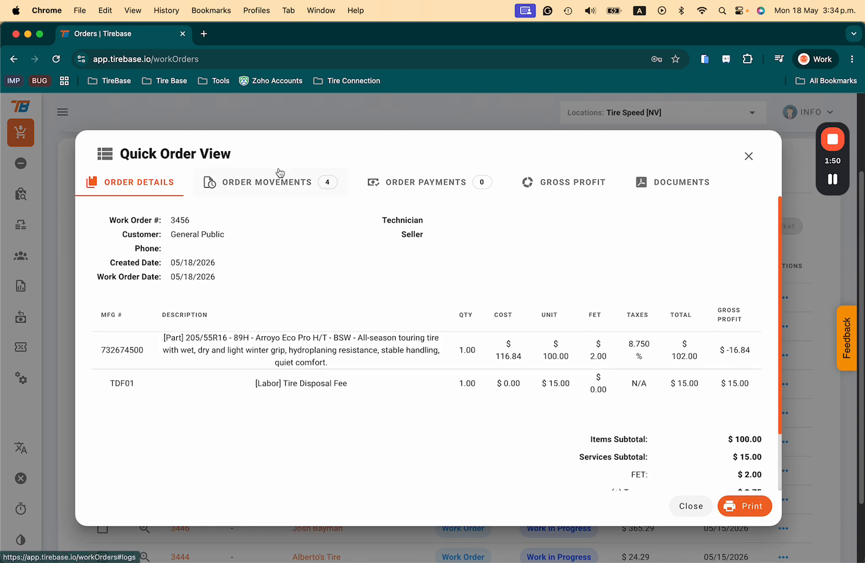
# Review the order's movements, payments, gross profit and documents in the quick view, and close it.
pyautogui.click(242, 191)
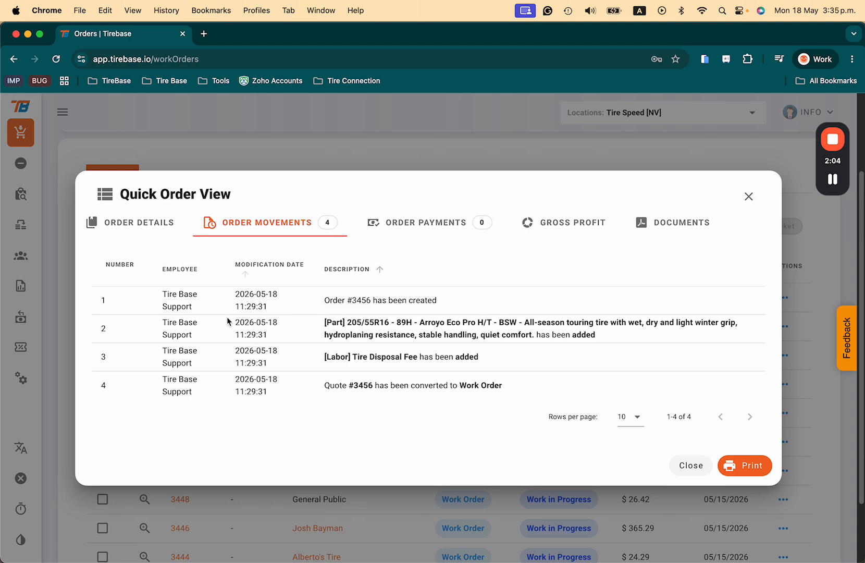
pyautogui.click(412, 223)
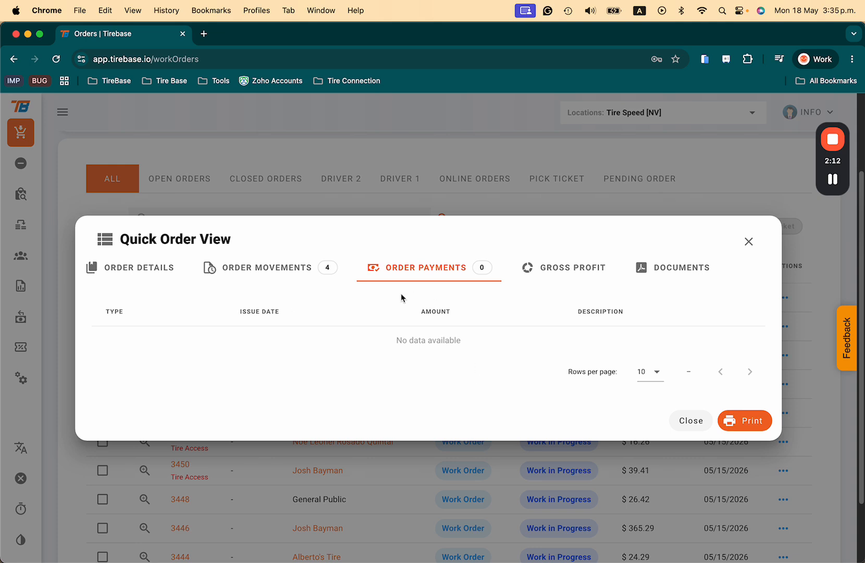
pyautogui.click(568, 268)
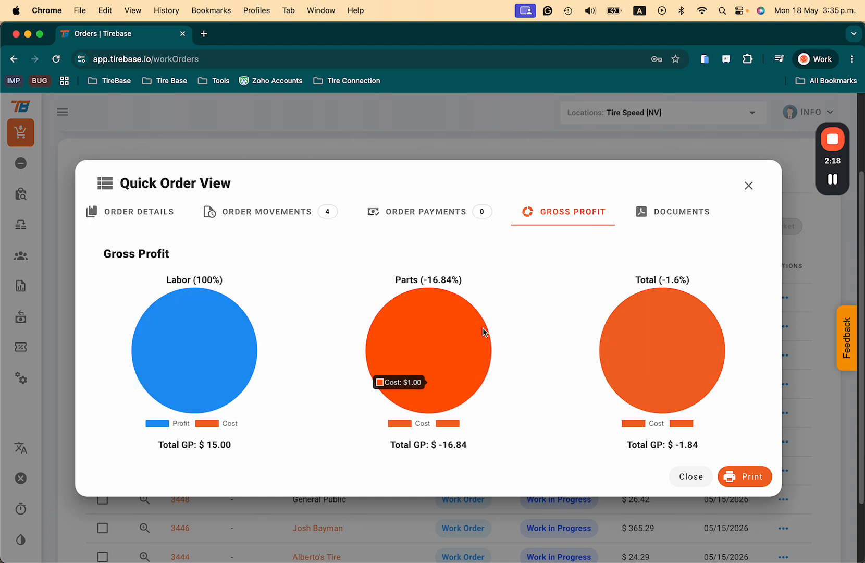
pyautogui.click(670, 217)
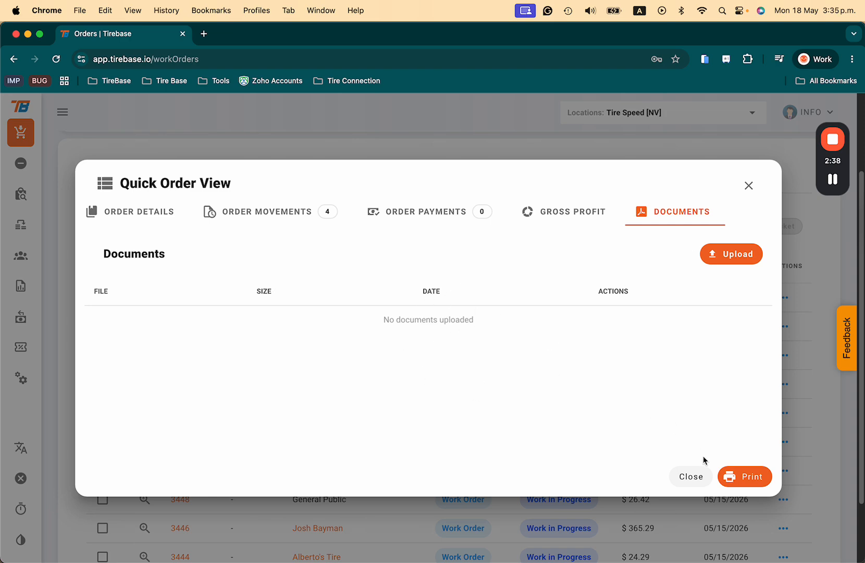
pyautogui.click(693, 476)
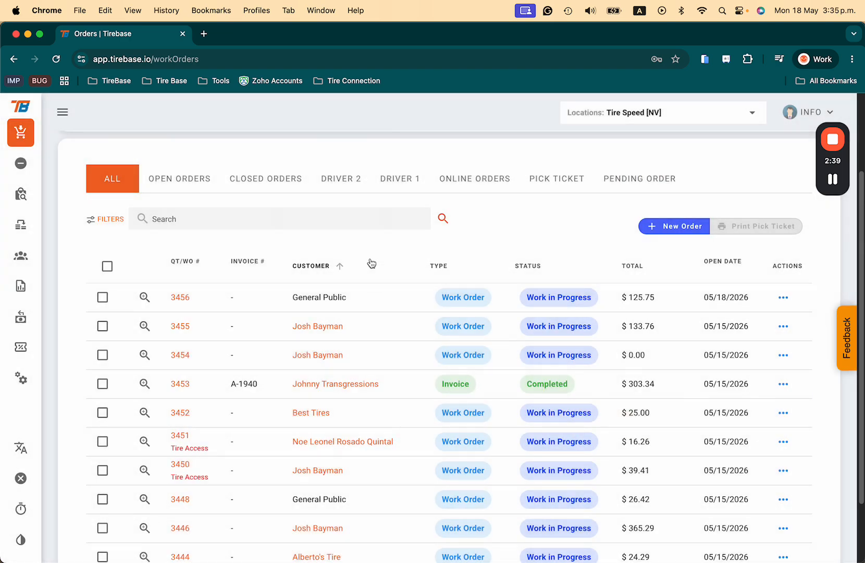
# Open the first General Public work order for editing, check its available save options, and close it without changes.
pyautogui.click(181, 298)
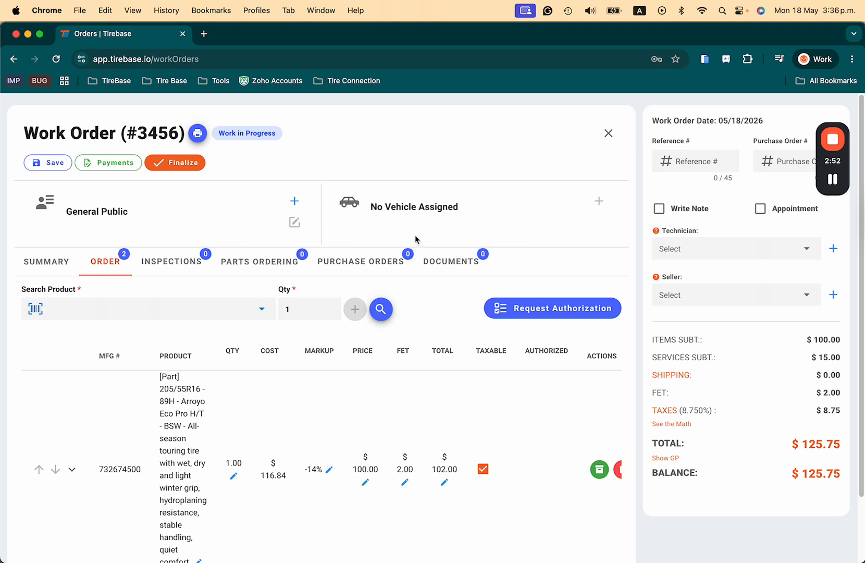
pyautogui.click(55, 172)
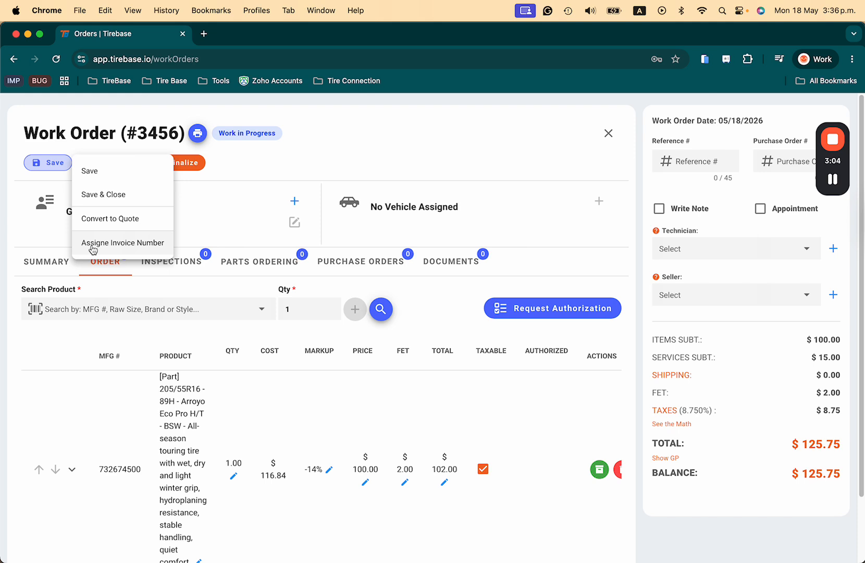
pyautogui.click(298, 180)
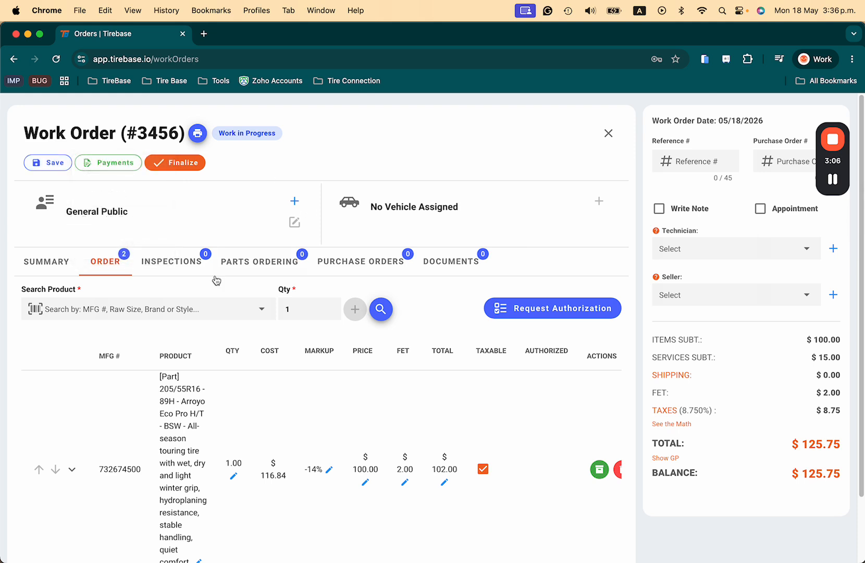
pyautogui.click(606, 135)
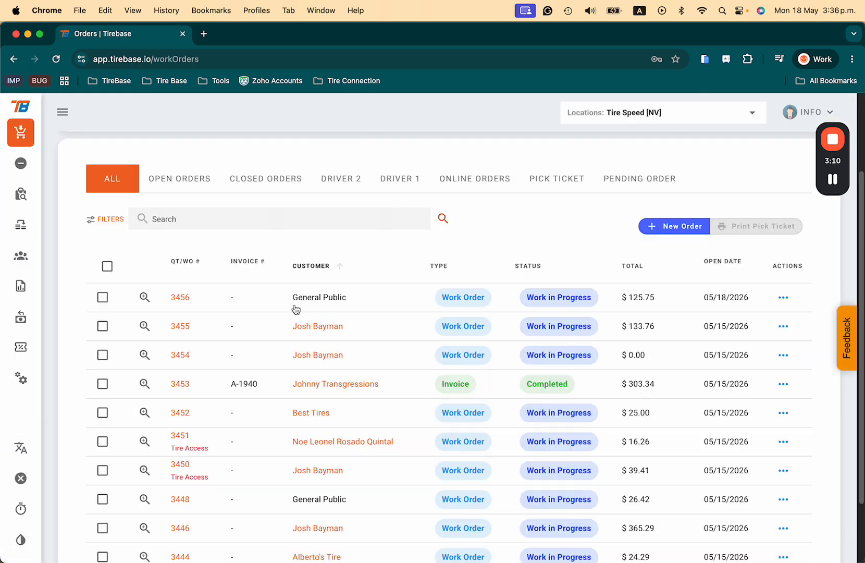
# Go to page 2 of the orders list and highlight the invoice number of the lower completed invoice.
pyautogui.scroll(-3, 255, 434)
pyautogui.click(692, 511)
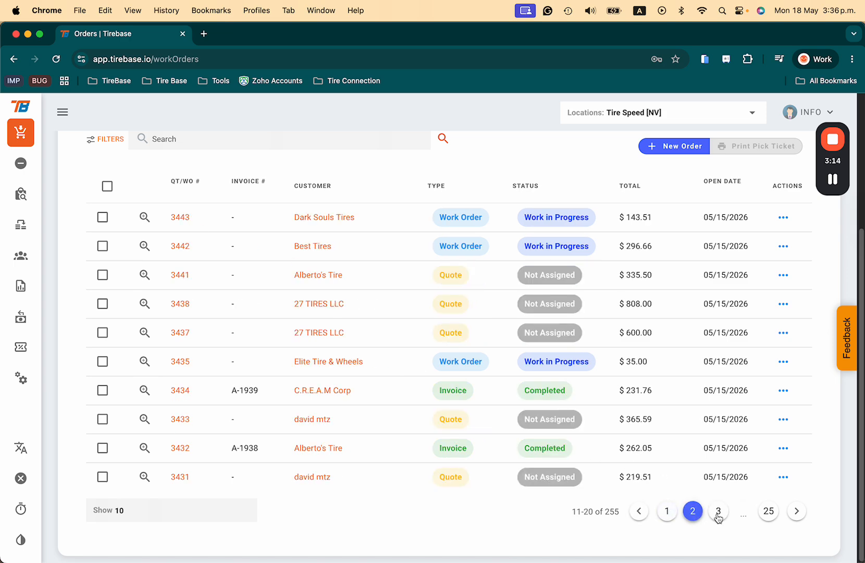
pyautogui.moveTo(262, 452); pyautogui.dragTo(227, 451)
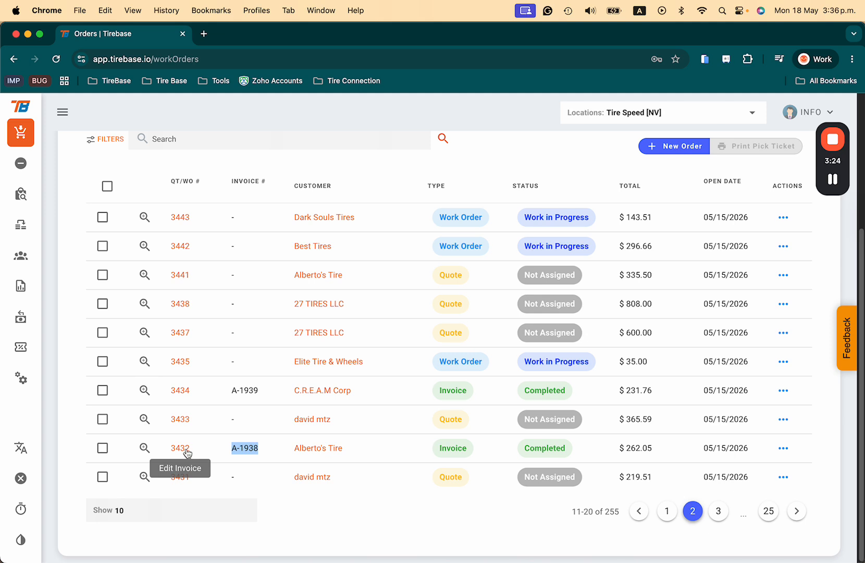
# Change the order status of the Dark Souls Tires work order to Quick IN & OUT and save it.
pyautogui.scroll(3, 373, 327)
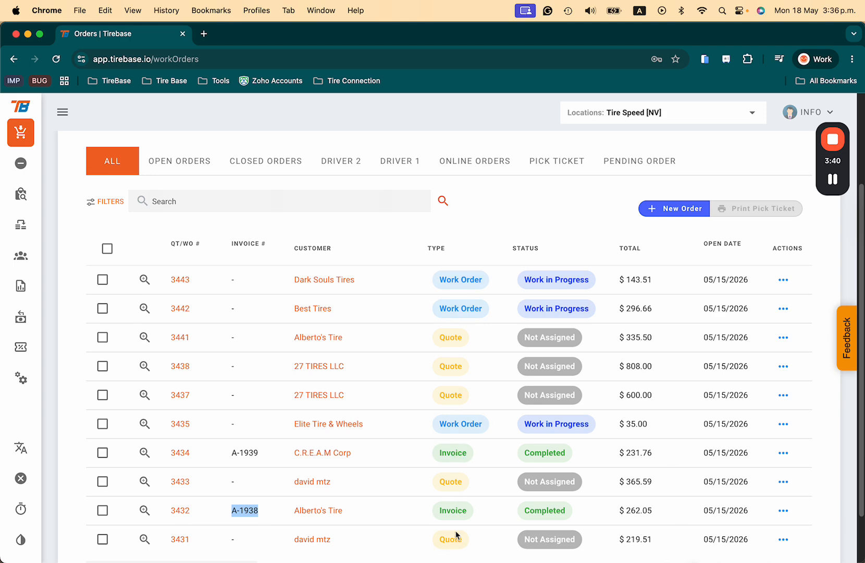
pyautogui.click(558, 281)
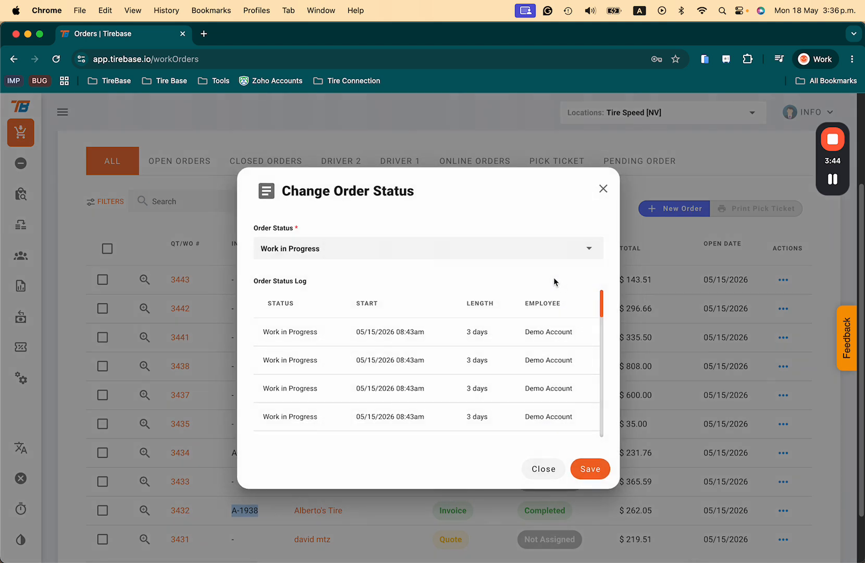
pyautogui.click(584, 247)
pyautogui.scroll(-5, 405, 354)
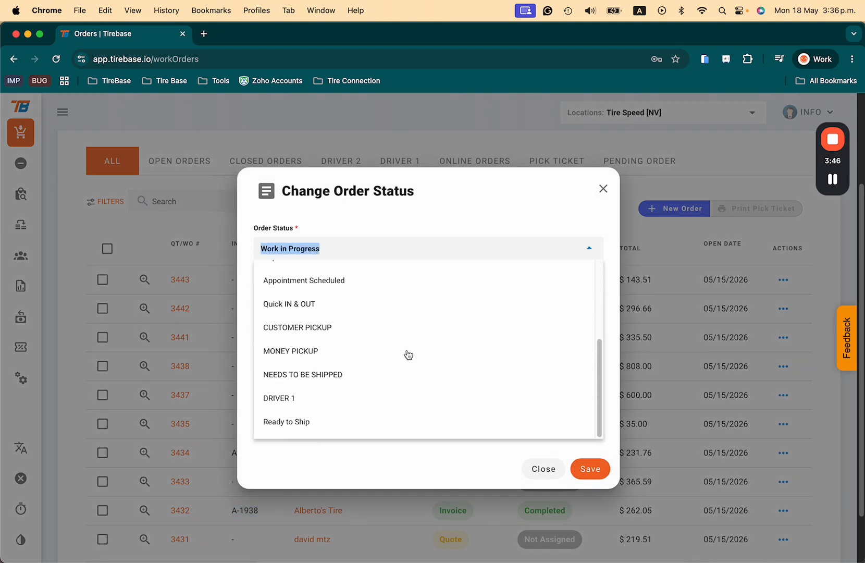
pyautogui.click(366, 309)
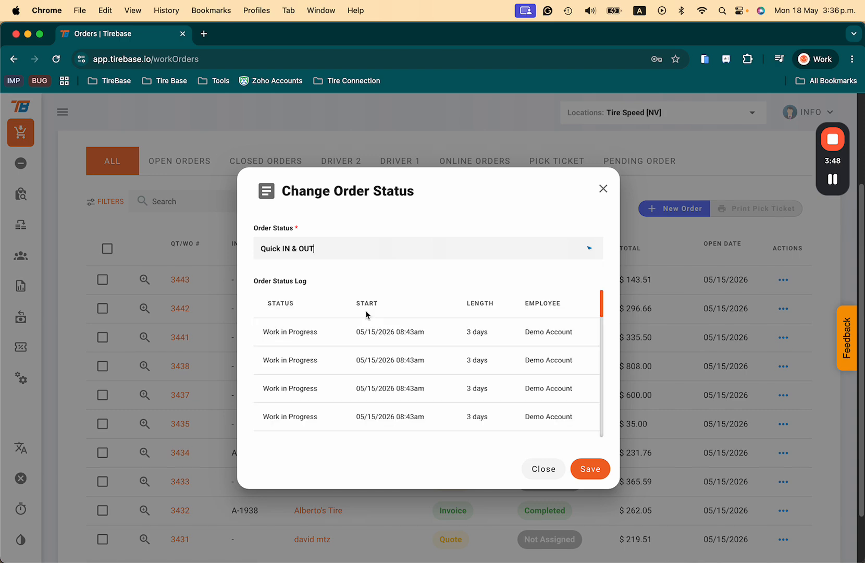
pyautogui.click(594, 468)
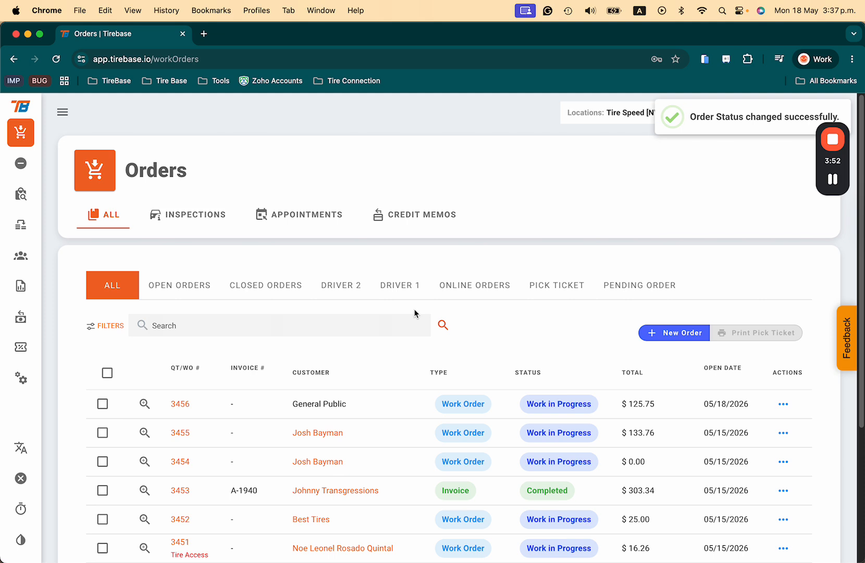
# Show the row actions of the first General Public work order, opening its quick order view from them and closing it.
pyautogui.scroll(-5, 506, 381)
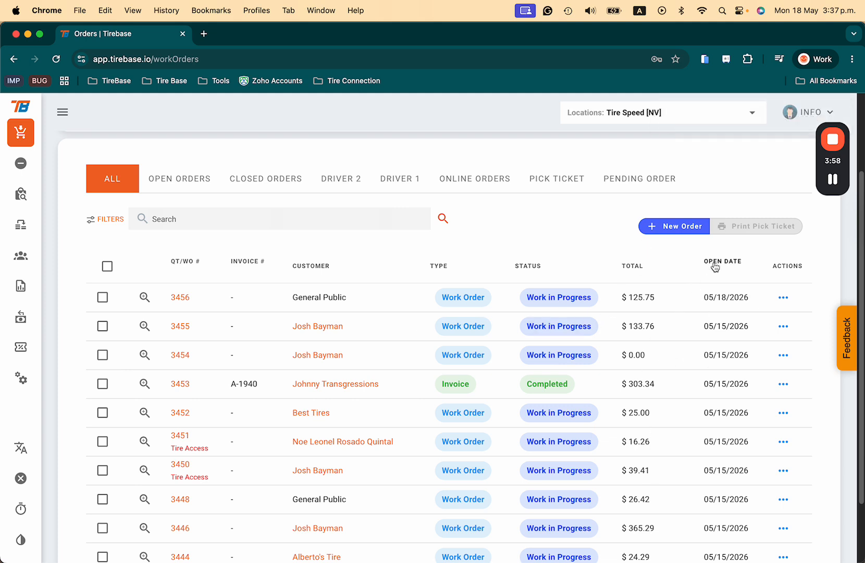
pyautogui.click(784, 302)
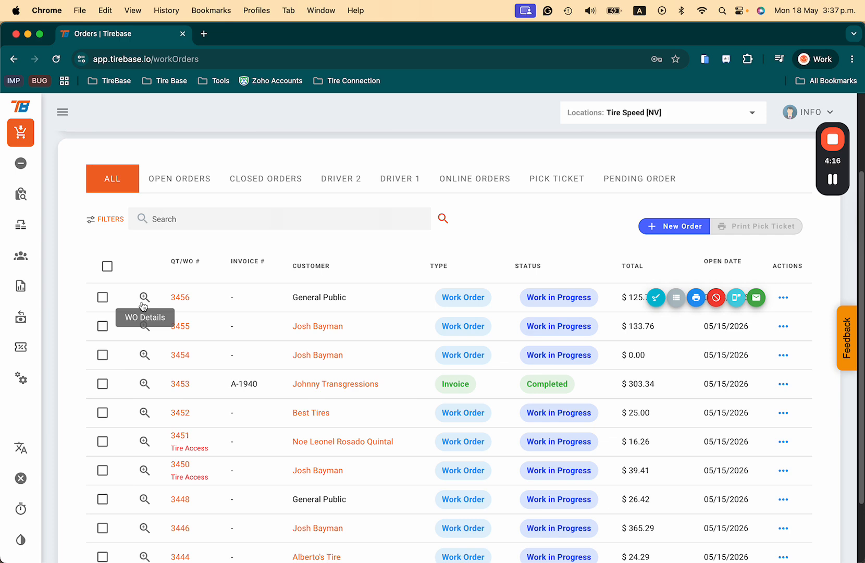
pyautogui.click(676, 298)
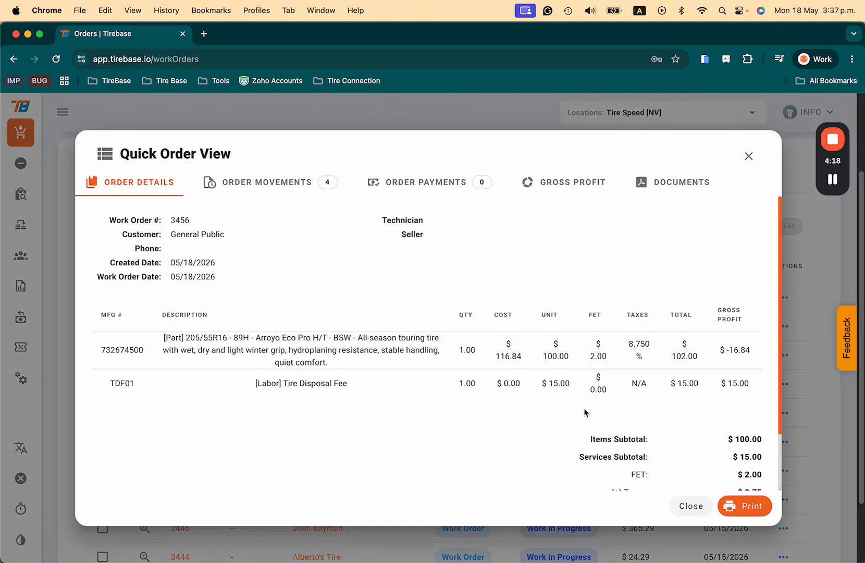
pyautogui.click(748, 156)
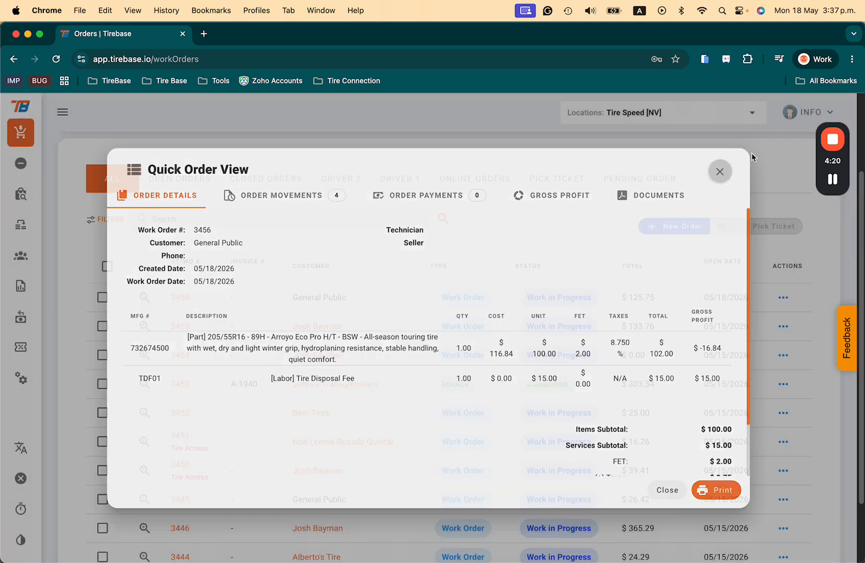
pyautogui.moveTo(784, 297)
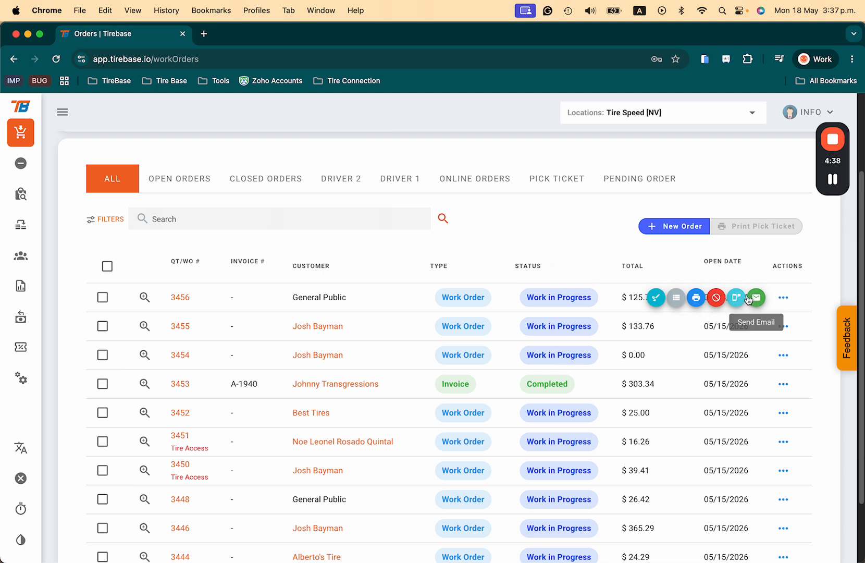
# Search the orders list by the customer's first name.
pyautogui.scroll(1, 542, 305)
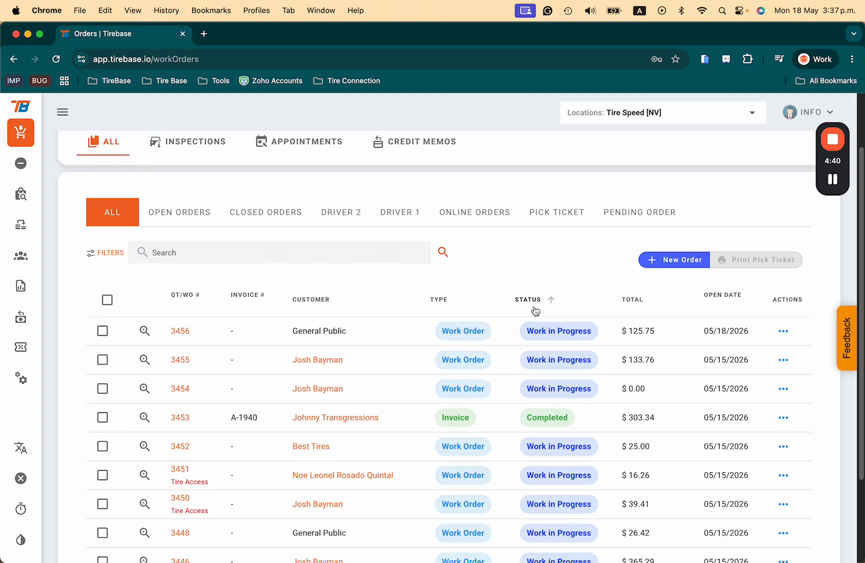
pyautogui.click(207, 248)
pyautogui.write('josh')
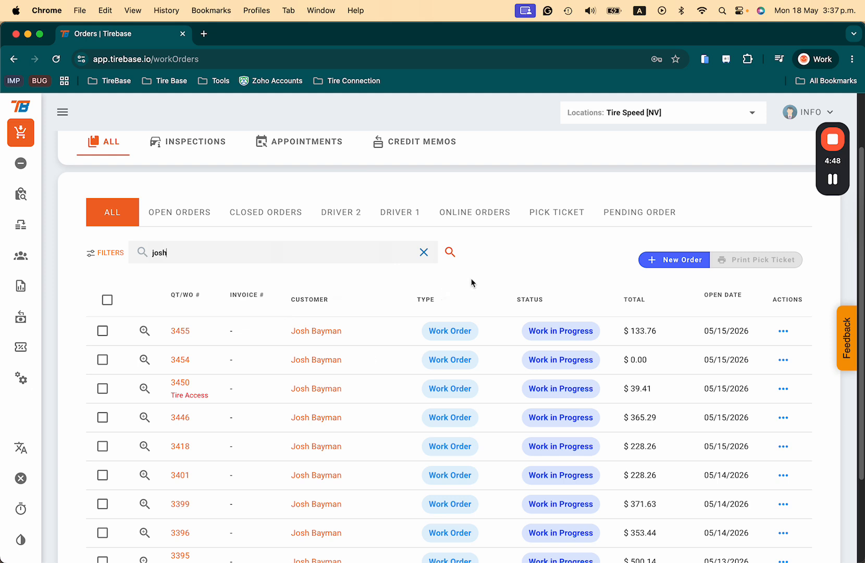
# Open the inspections list, browse the orders offered for a new inspection, and close the form without adding one.
pyautogui.scroll(2, 266, 236)
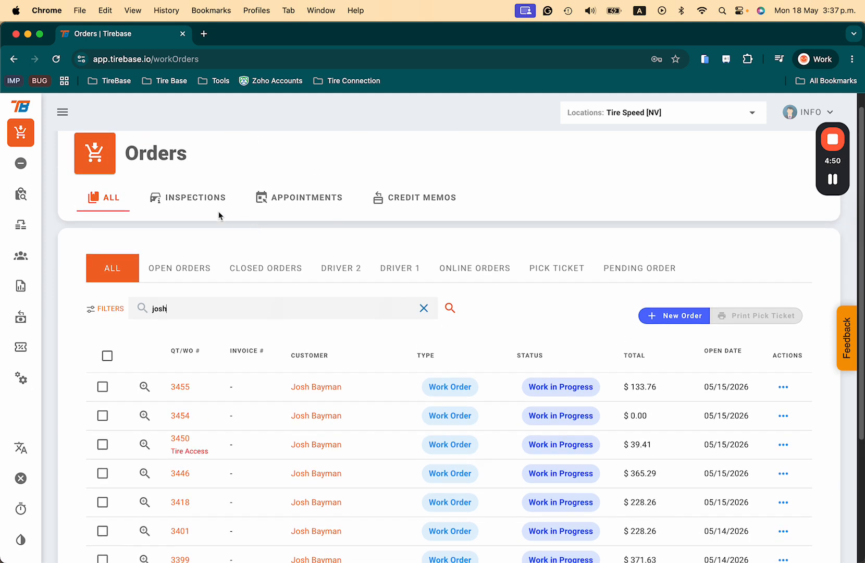
pyautogui.click(195, 206)
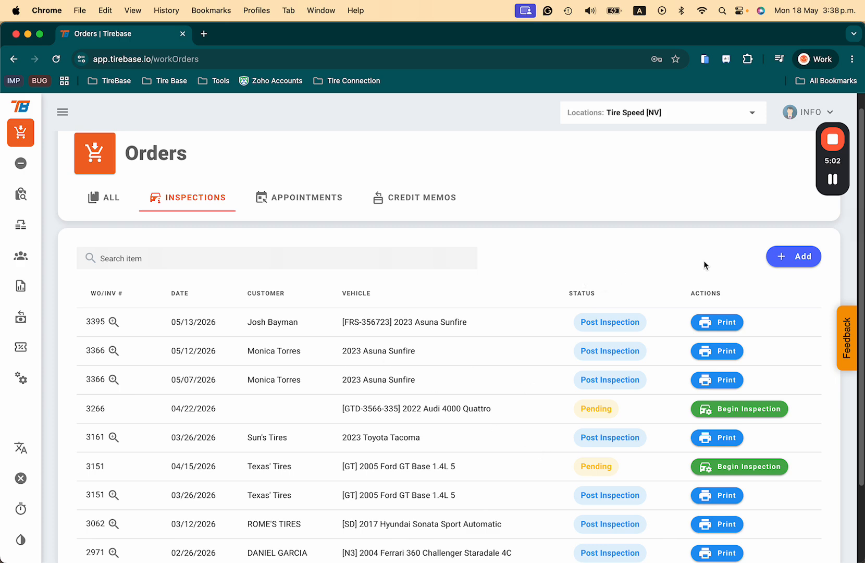
pyautogui.click(789, 257)
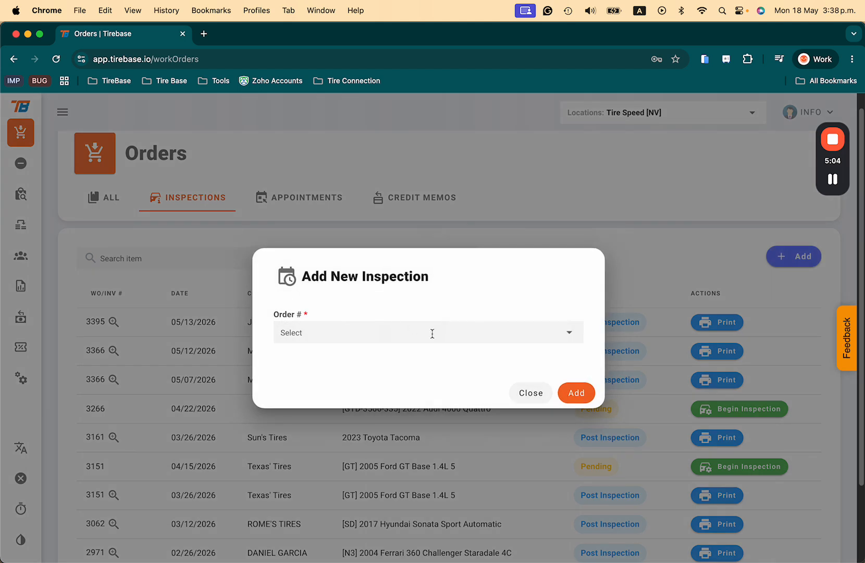
pyautogui.click(381, 336)
pyautogui.scroll(-3, 388, 451)
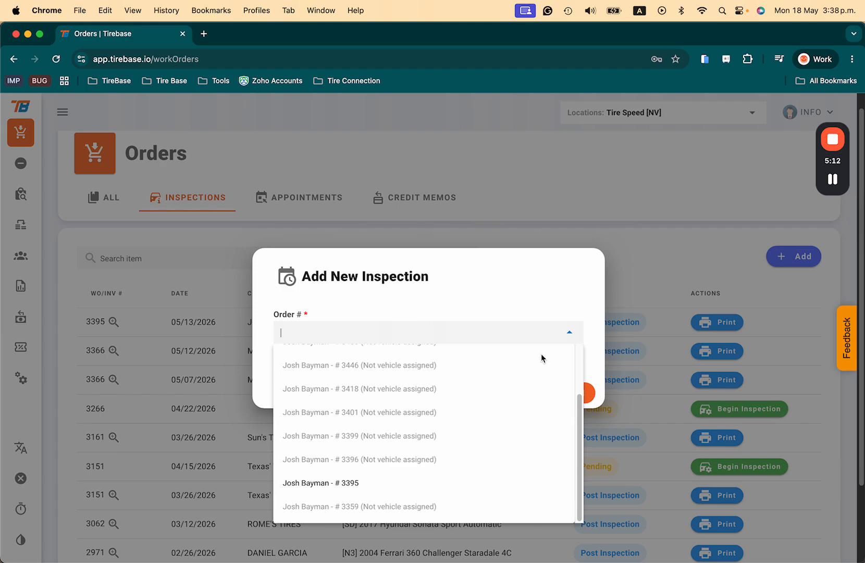
pyautogui.click(543, 302)
pyautogui.click(531, 392)
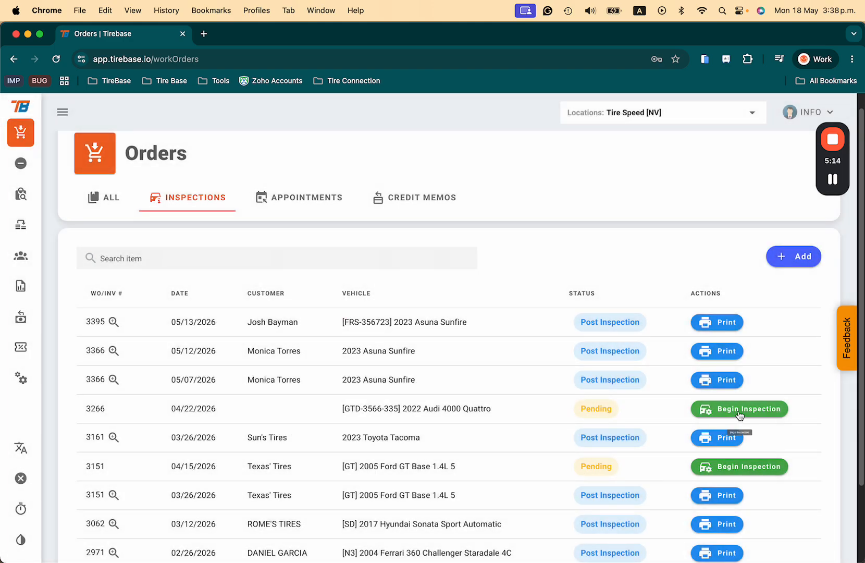
# Begin the pending inspection for the 2022 Audi 4000 Quattro, review its checklist items, and close it without saving.
pyautogui.click(736, 409)
pyautogui.scroll(-2, 431, 401)
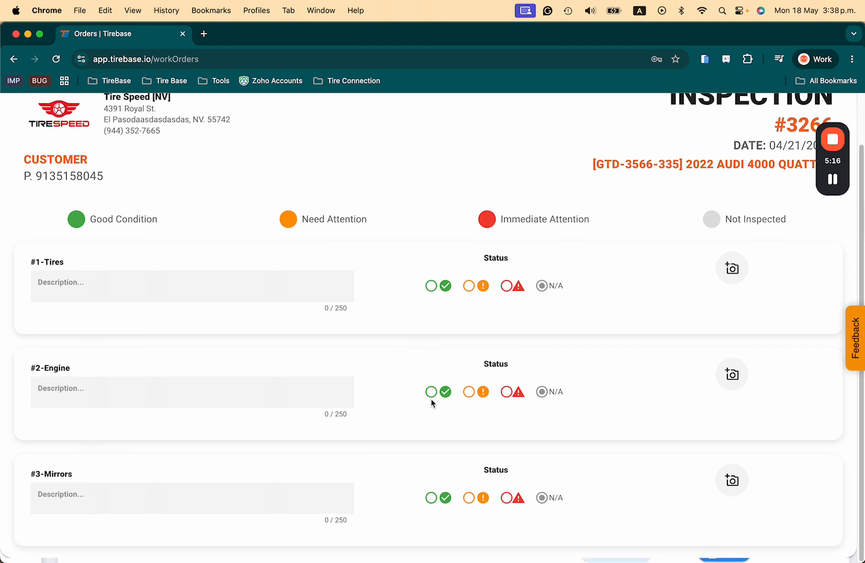
pyautogui.click(431, 405)
pyautogui.scroll(2, 432, 404)
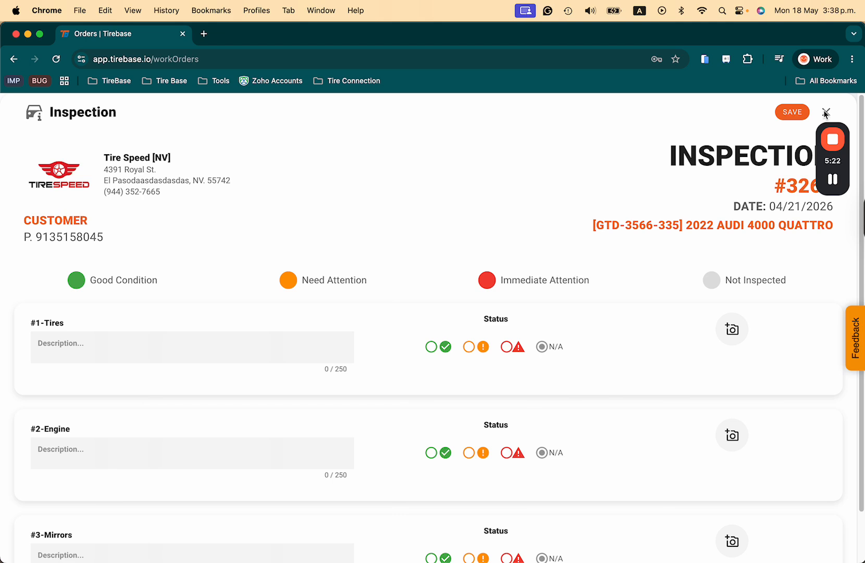
pyautogui.click(825, 112)
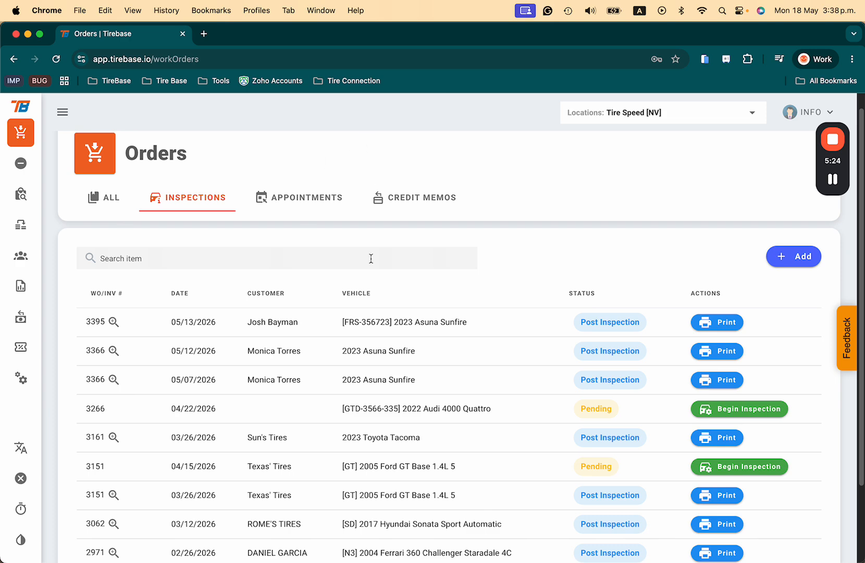
# View the appointments calendar and return to the list of all orders.
pyautogui.click(281, 207)
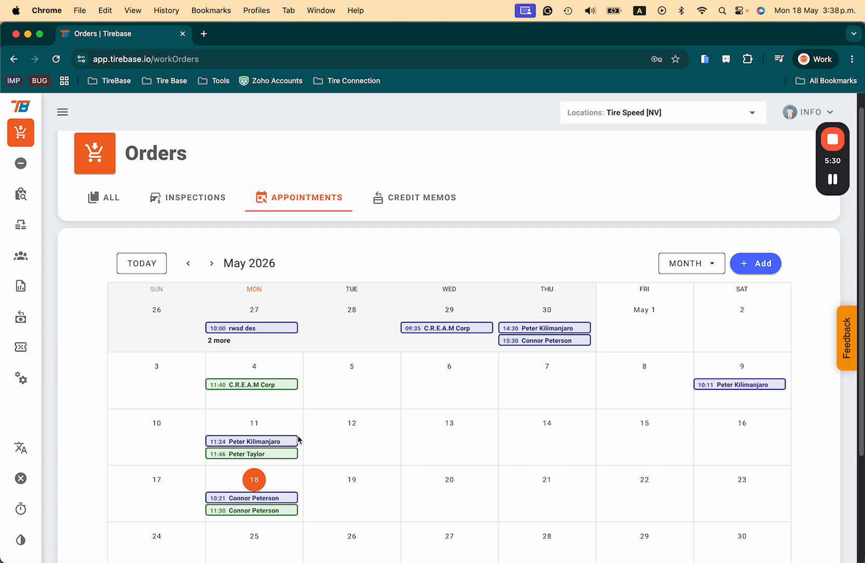
pyautogui.click(110, 198)
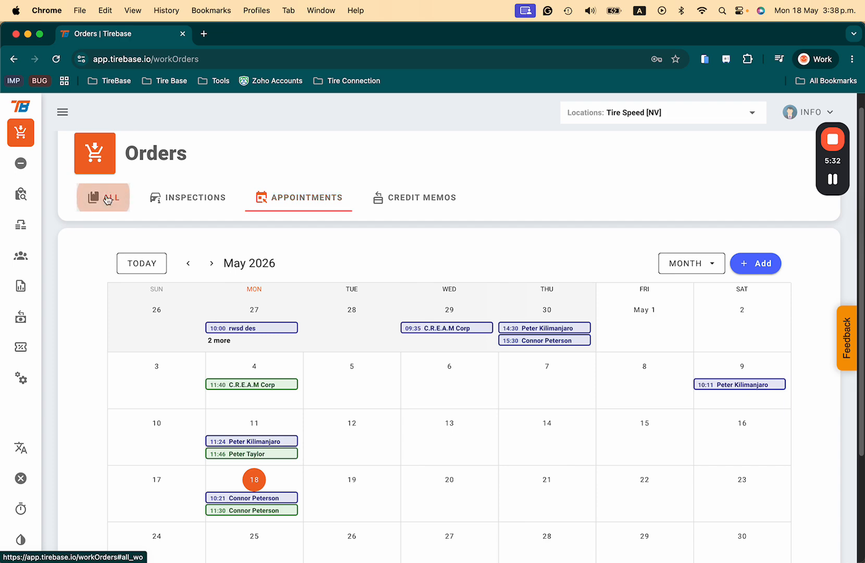
# Open the first General Public work order and set an appointment for 05/19/2026 at 07:41 p.m.
pyautogui.click(182, 387)
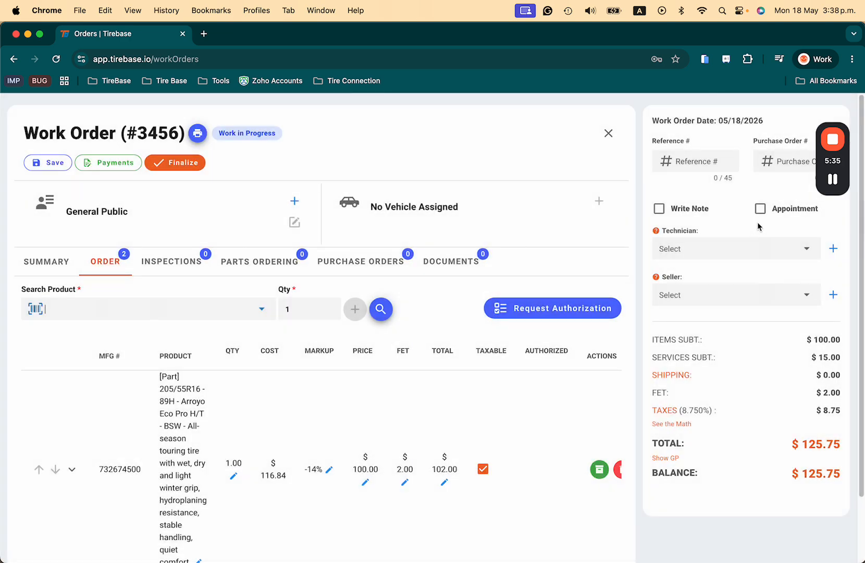
pyautogui.click(760, 208)
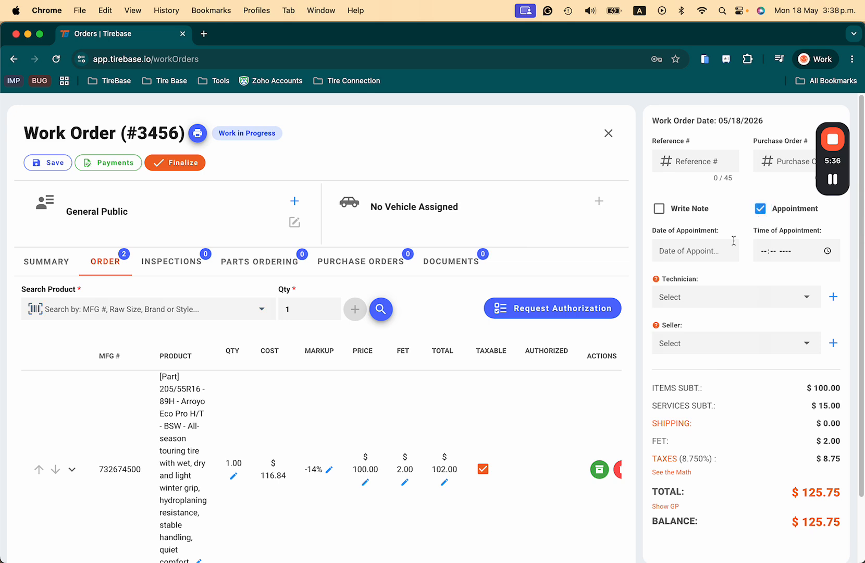
pyautogui.click(712, 252)
pyautogui.click(738, 448)
pyautogui.click(827, 251)
pyautogui.click(777, 354)
pyautogui.click(809, 336)
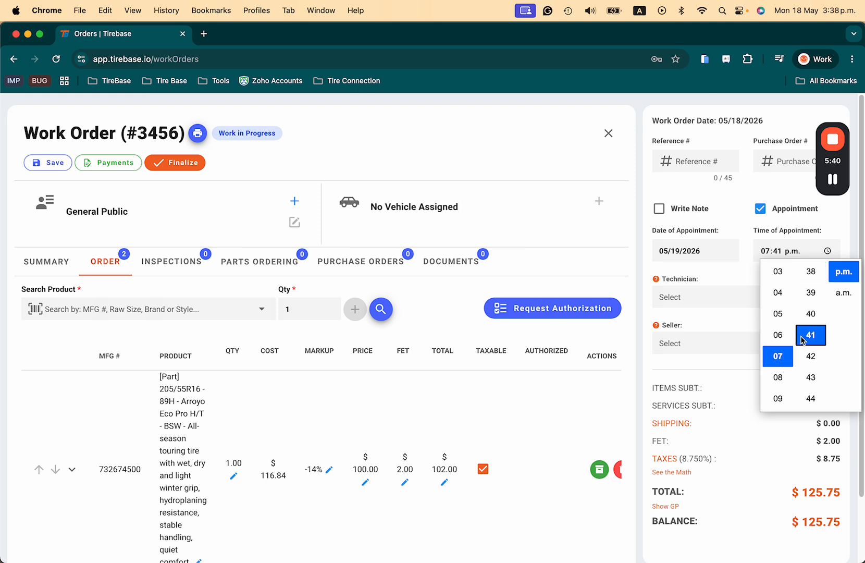
pyautogui.click(829, 226)
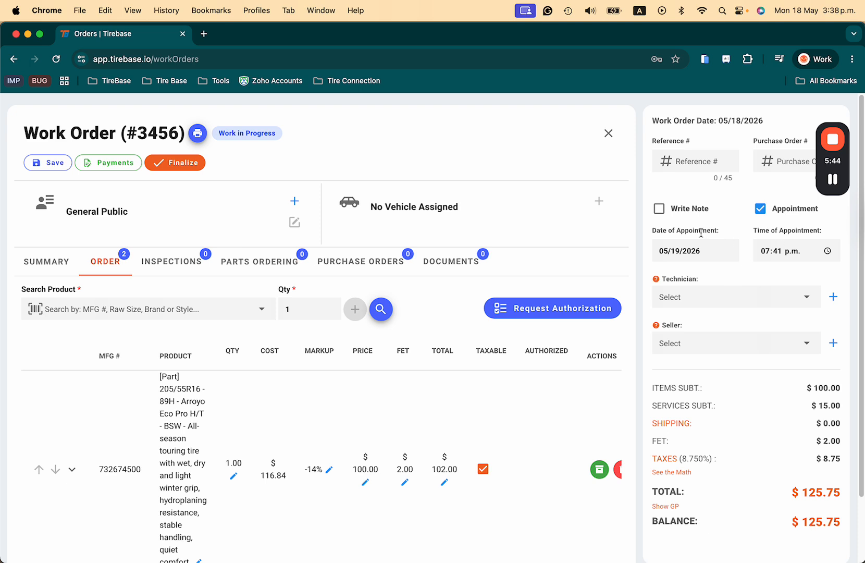
# Enable the Write Note option on the work order, leave the note empty, and save and close the order.
pyautogui.click(659, 209)
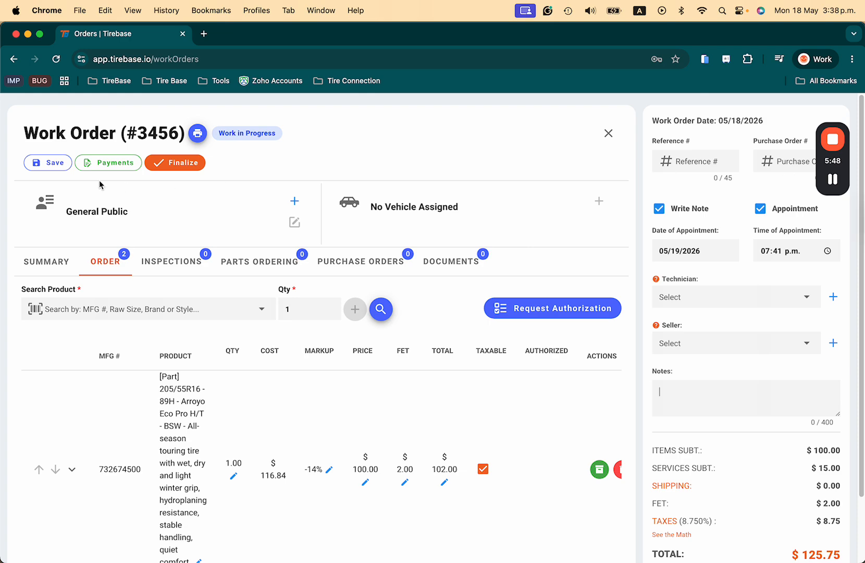
pyautogui.click(54, 164)
pyautogui.click(83, 193)
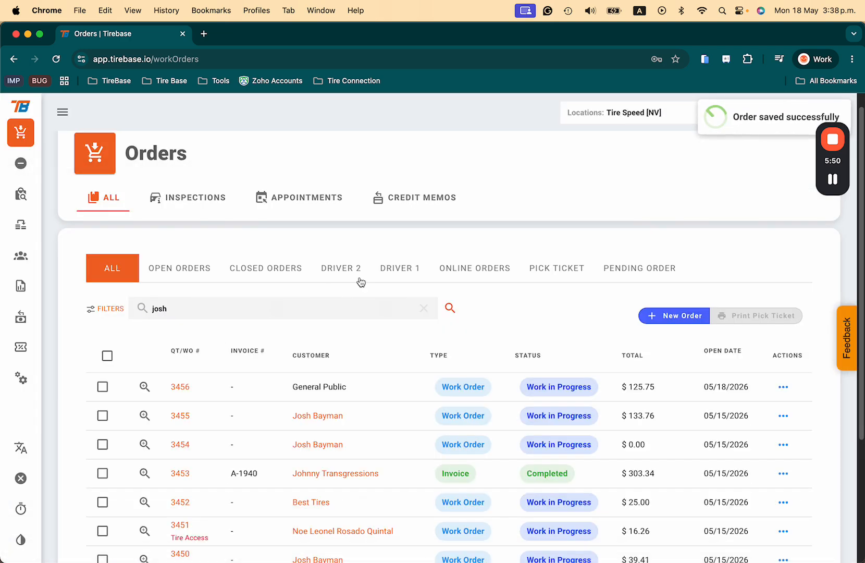
# Open the General Public appointment on May 19 in the appointments calendar, review its details, and close it.
pyautogui.click(299, 197)
pyautogui.scroll(-3, 422, 394)
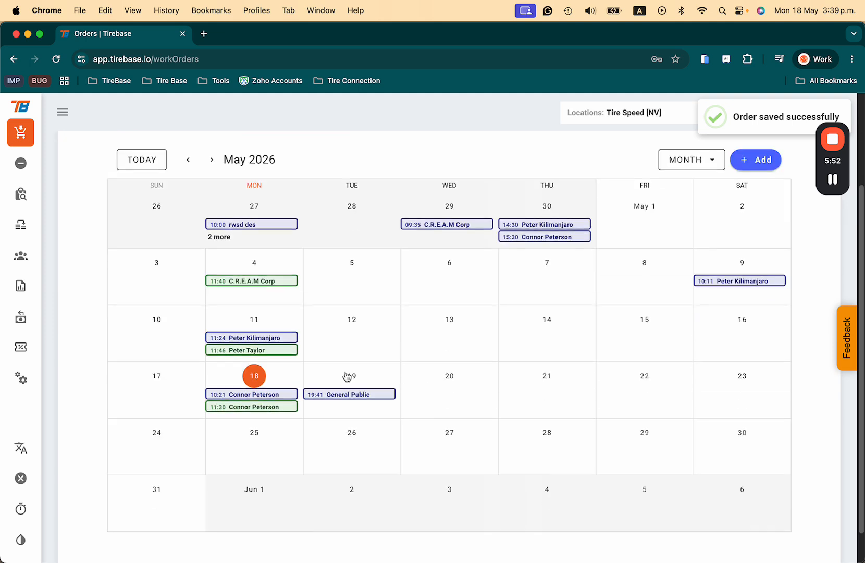
pyautogui.click(362, 394)
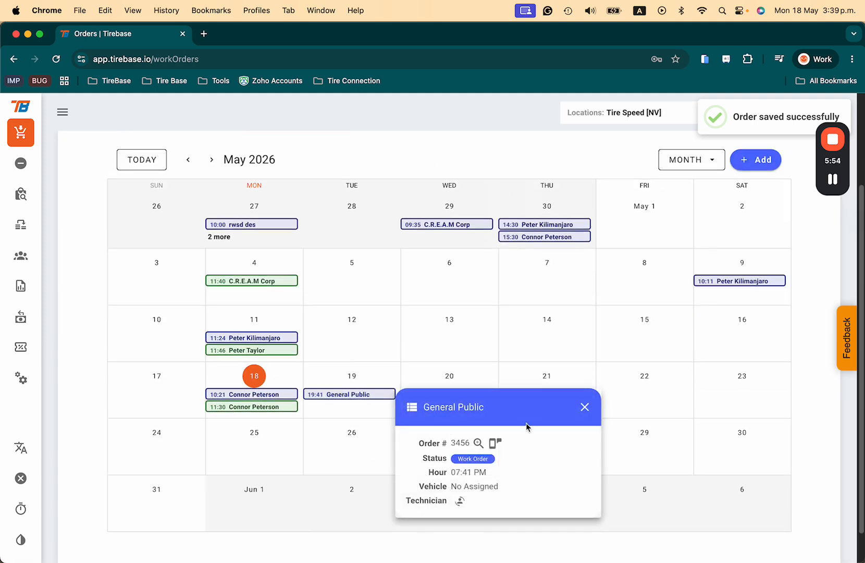
pyautogui.click(585, 406)
pyautogui.scroll(3, 305, 328)
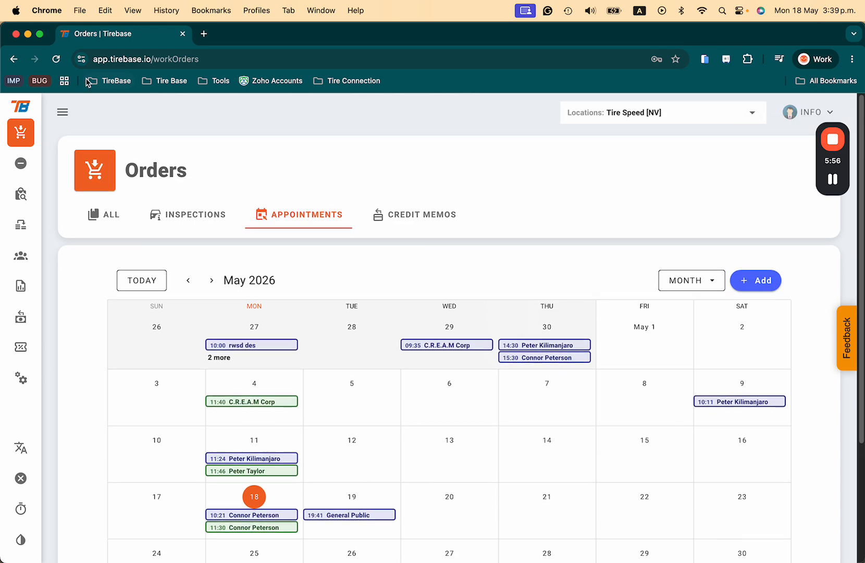
# Reload the Orders page and review the May 2026 appointments calendar.
pyautogui.click(56, 59)
pyautogui.click(300, 225)
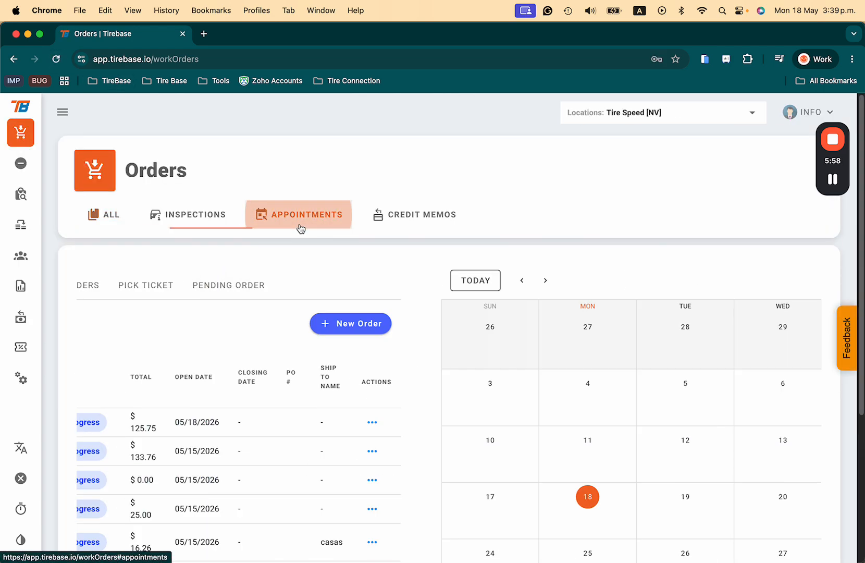
pyautogui.scroll(-3, 404, 400)
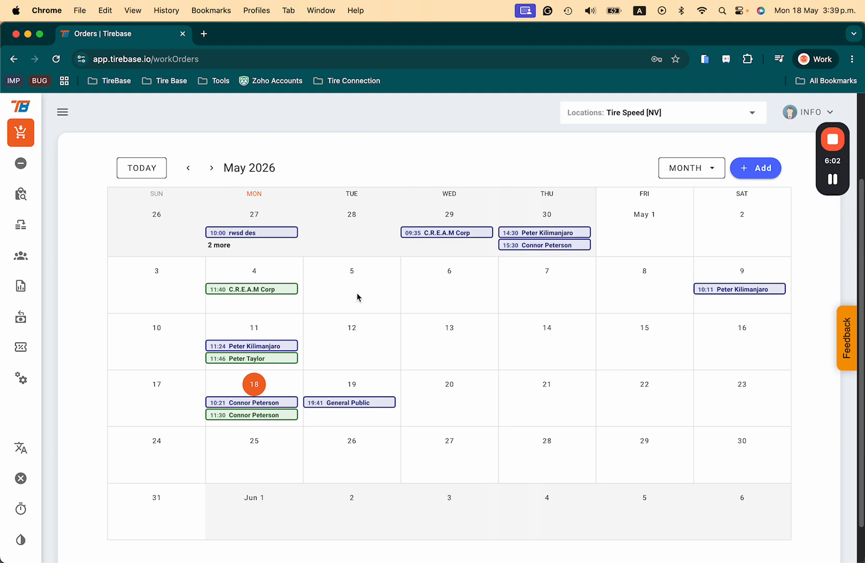
pyautogui.scroll(3, 432, 350)
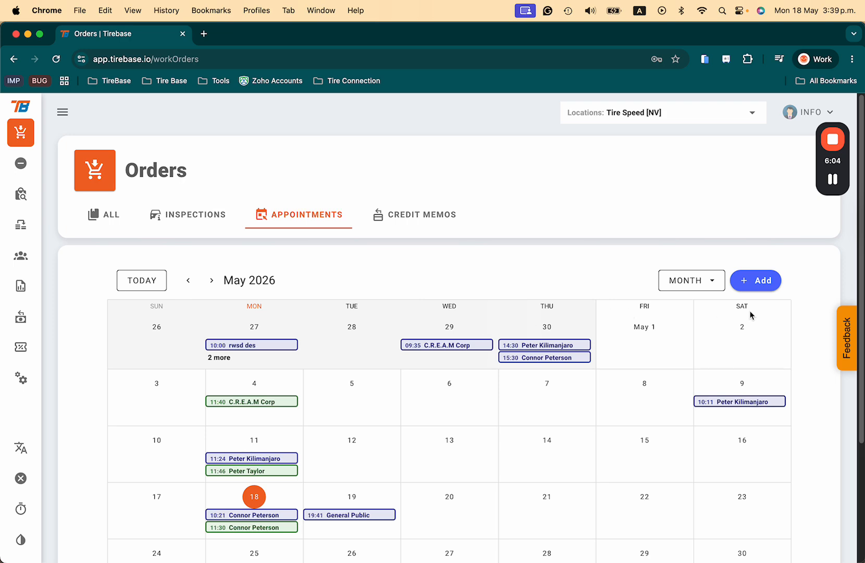
# Open the new appointment form, select a recent order, view the date picker, and close the form without adding the appointment.
pyautogui.click(758, 283)
pyautogui.click(449, 306)
pyautogui.scroll(-3, 406, 386)
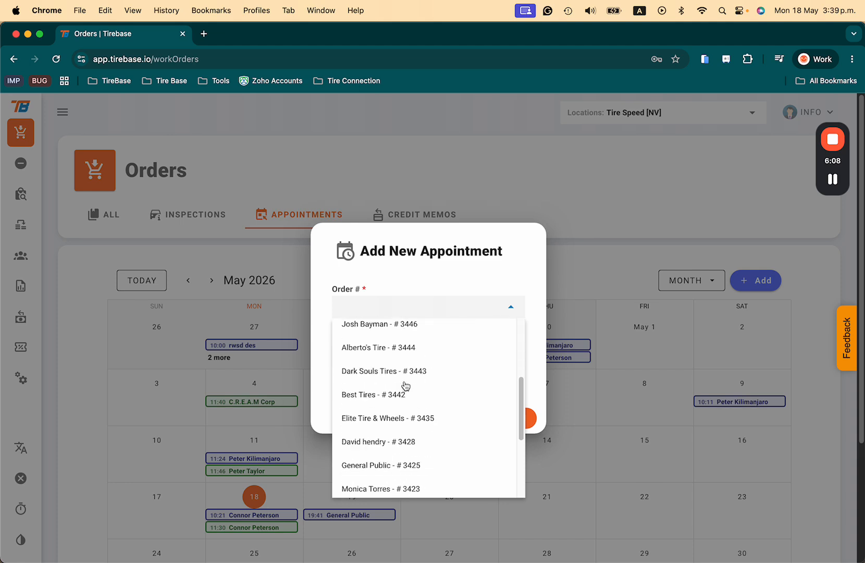
pyautogui.scroll(-15, 406, 386)
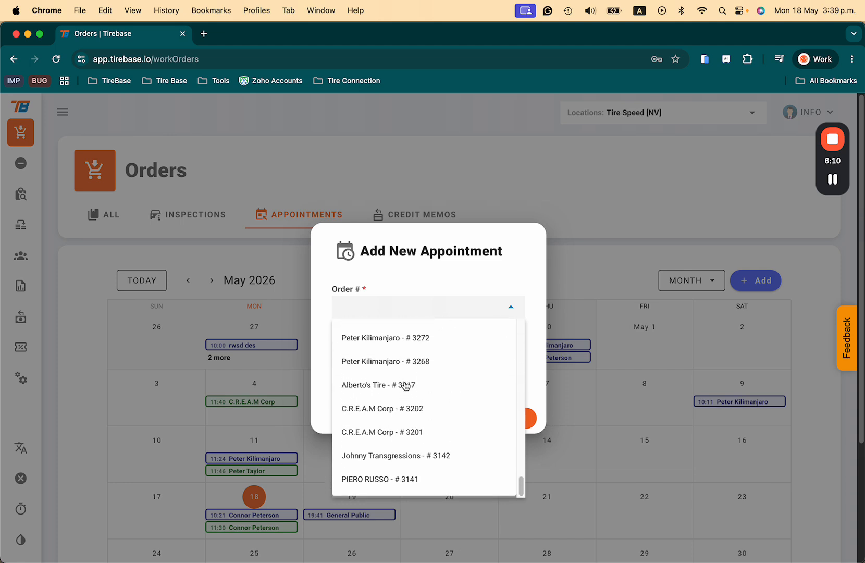
pyautogui.scroll(15, 406, 386)
pyautogui.click(399, 422)
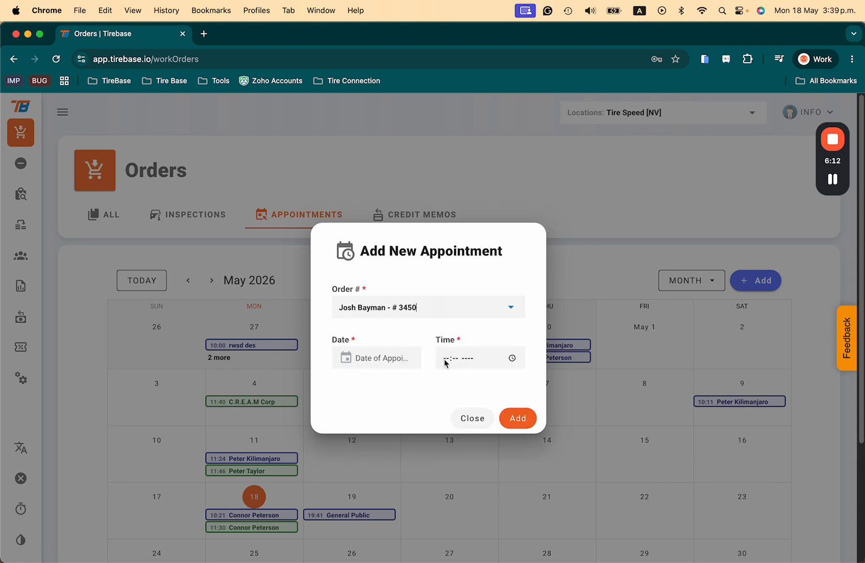
pyautogui.click(375, 364)
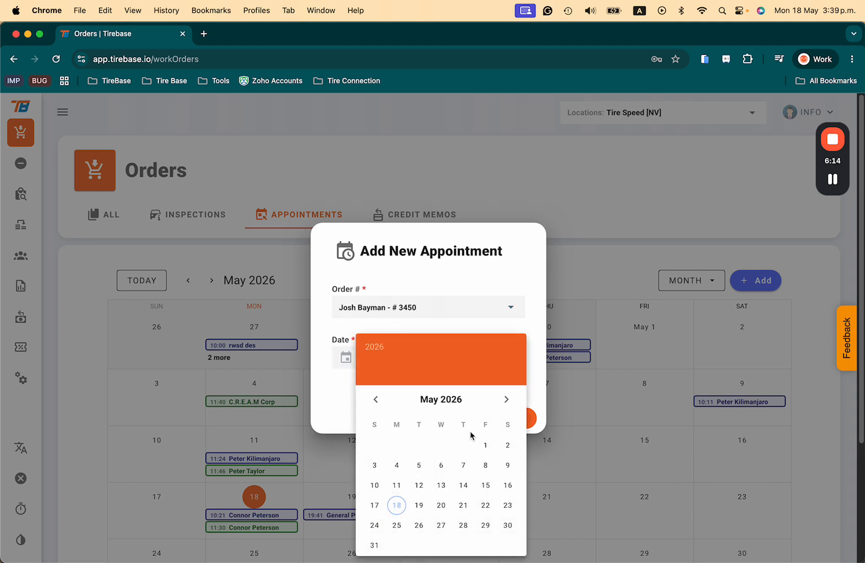
pyautogui.click(540, 324)
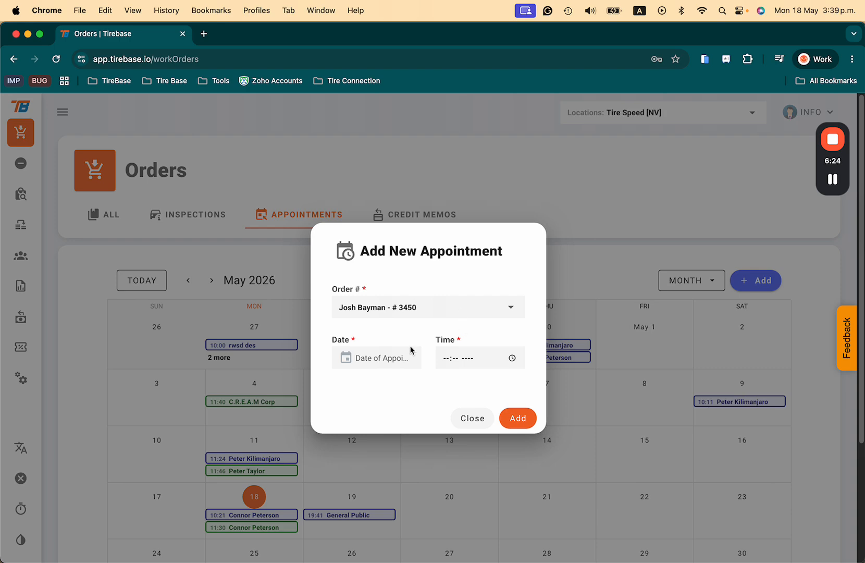
pyautogui.click(471, 418)
# Open the 11:30 appointment on May 18 in the calendar and review its order, status, vehicle and technician details.
pyautogui.scroll(-3, 423, 328)
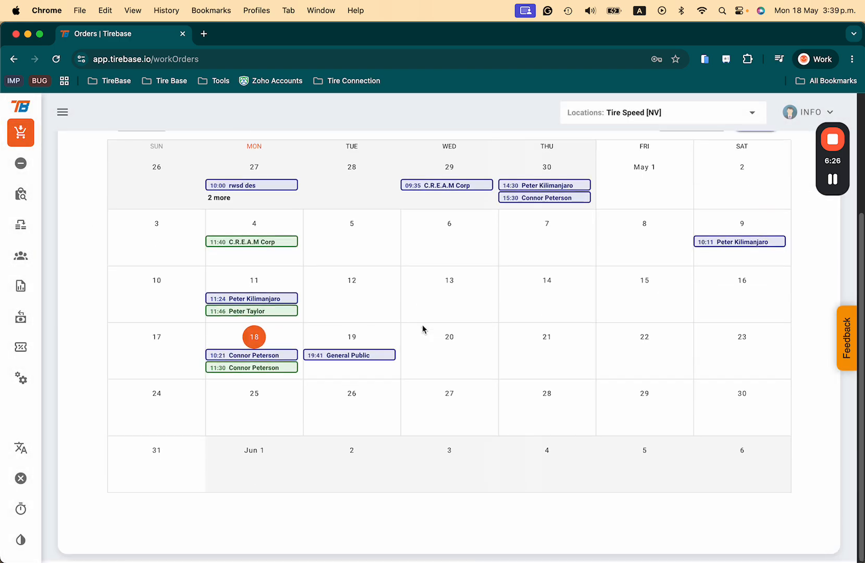
pyautogui.scroll(5, 303, 344)
pyautogui.scroll(-2, 326, 429)
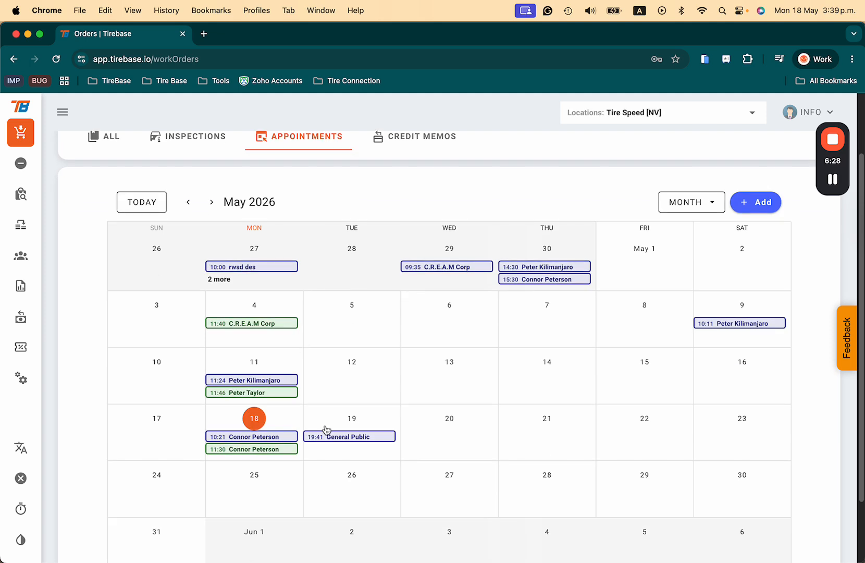
pyautogui.click(269, 449)
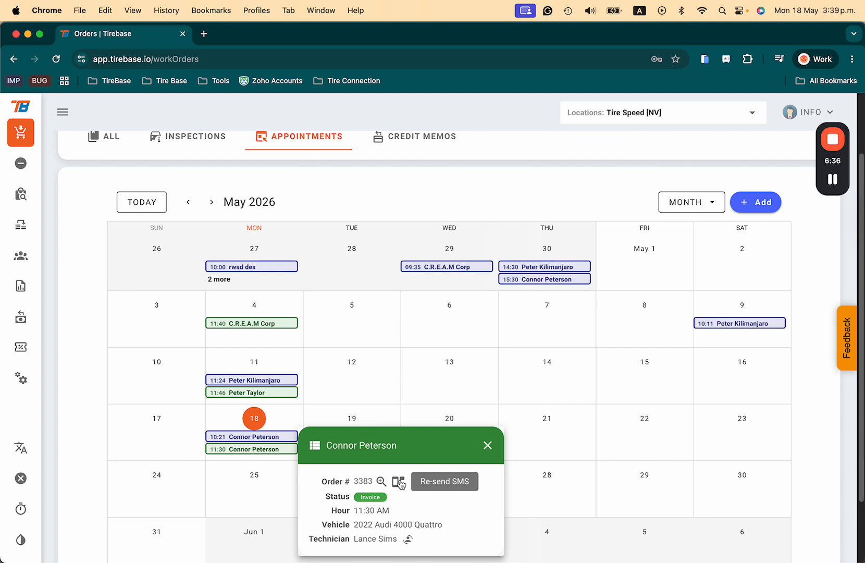
pyautogui.scroll(-1, 400, 484)
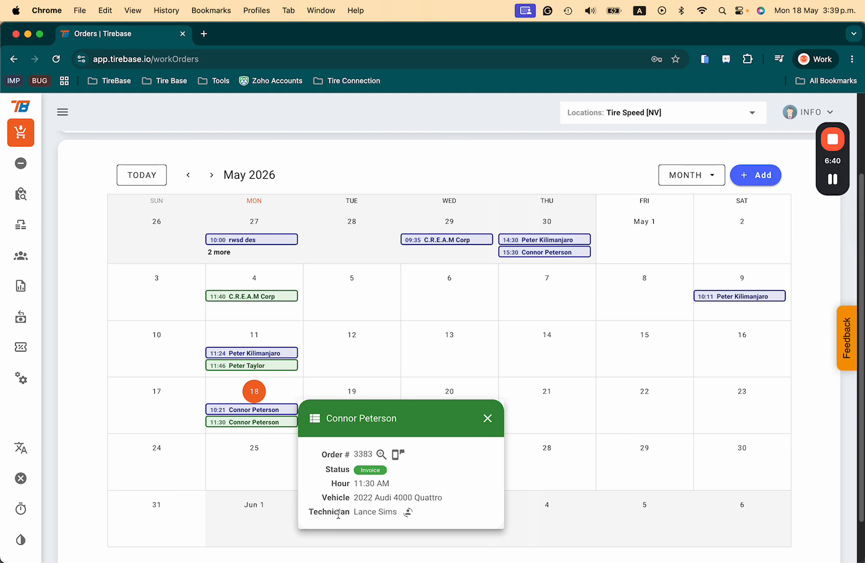
# Review the technicians available for reassigning this appointment, and close the technician change without updating it.
pyautogui.click(407, 513)
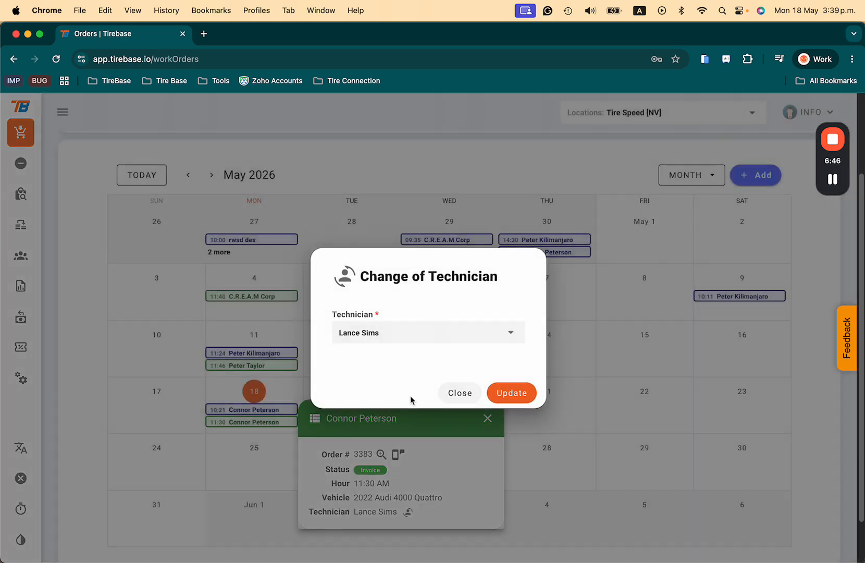
pyautogui.click(442, 342)
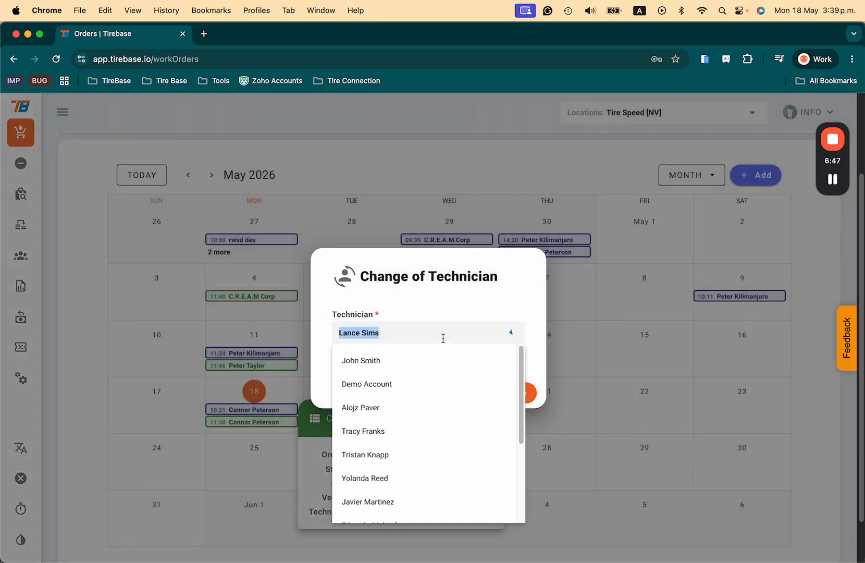
pyautogui.click(517, 299)
pyautogui.click(452, 393)
# Show the credit memos list and reveal the available row actions for its first entry.
pyautogui.scroll(3, 450, 396)
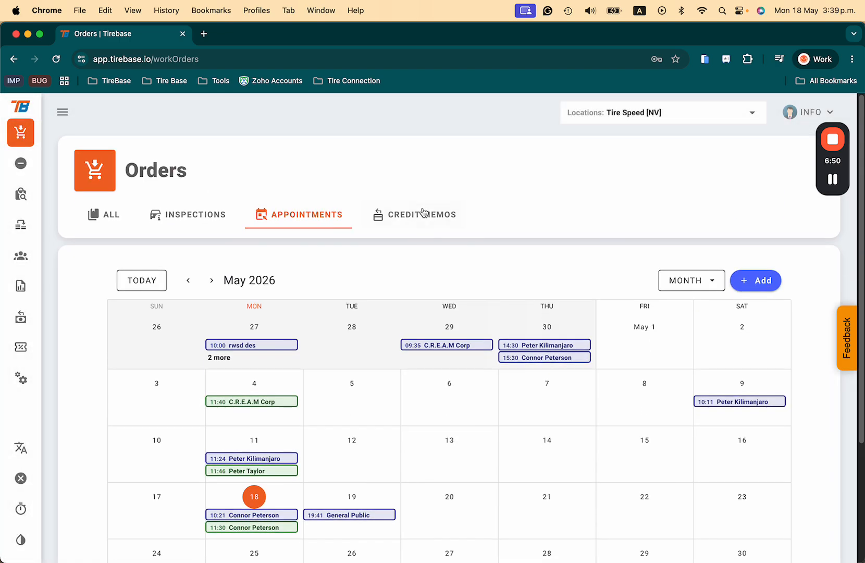
pyautogui.click(422, 209)
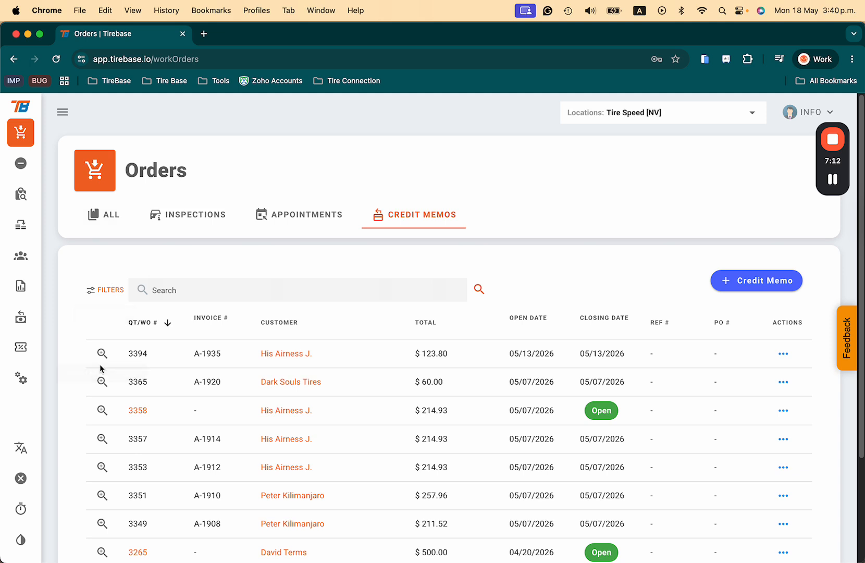
pyautogui.moveTo(779, 356)
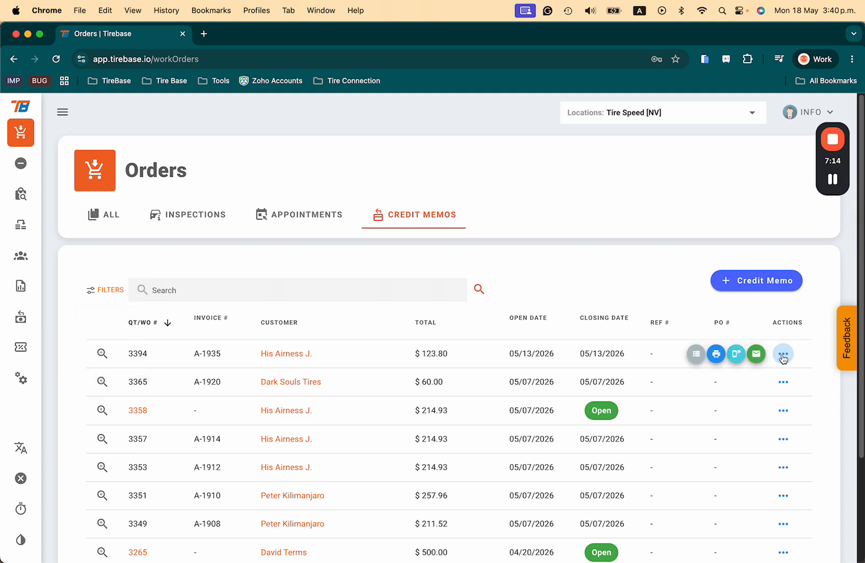